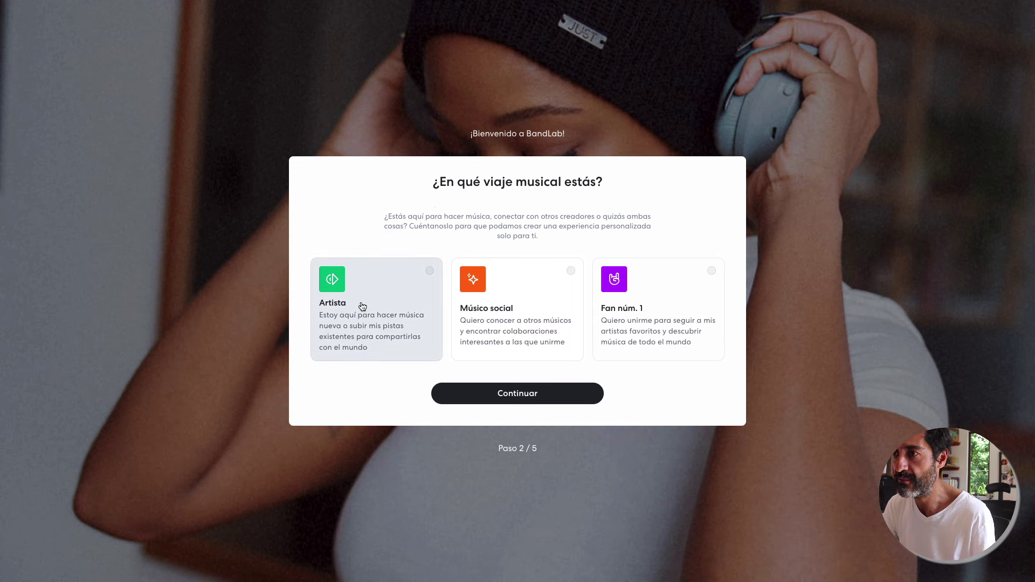
# Step: Answer the BandLab onboarding questions with Artista as the musical journey and Guitarrista as the role
pyautogui.click(395, 304)
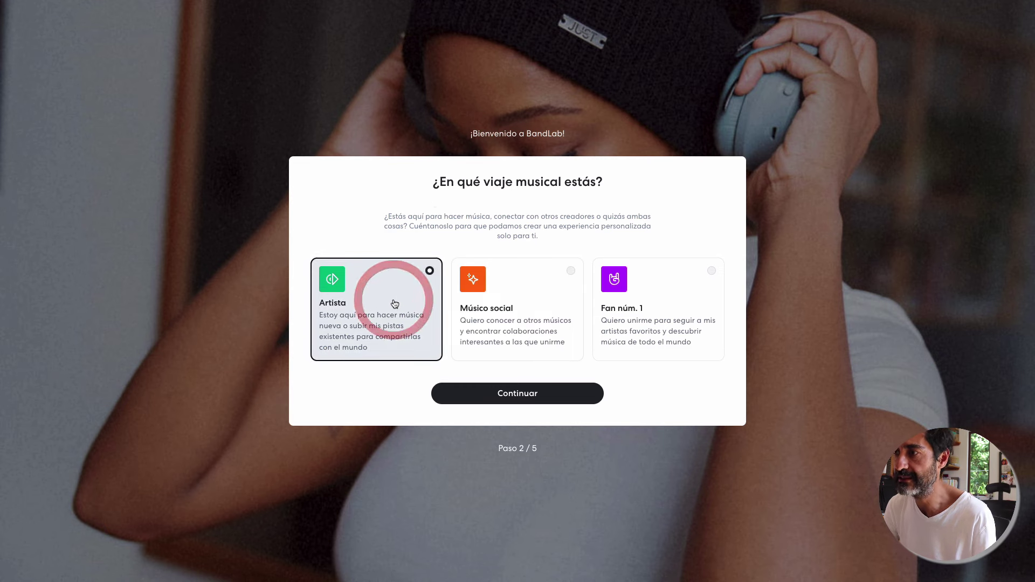
pyautogui.click(528, 393)
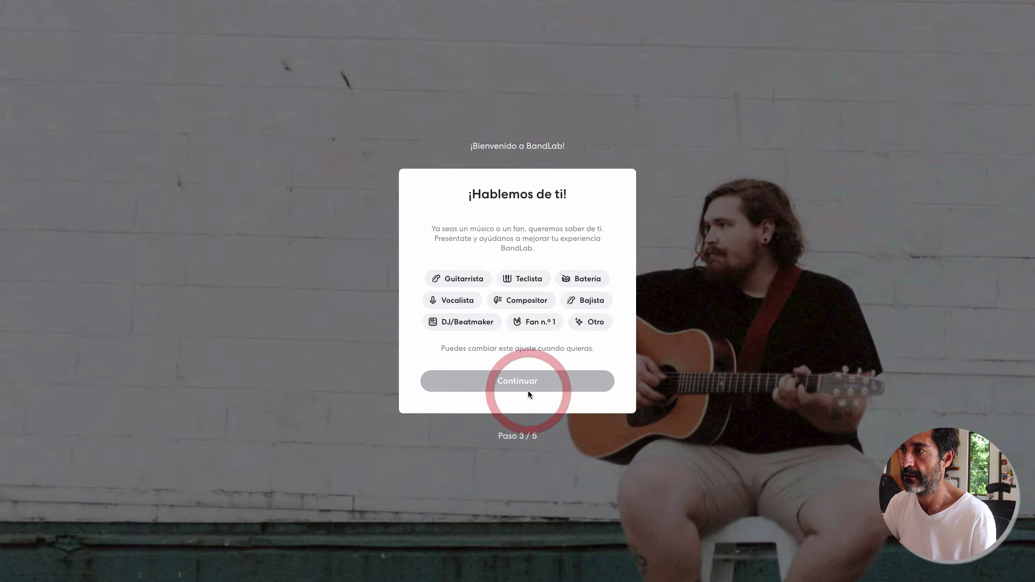
pyautogui.click(464, 279)
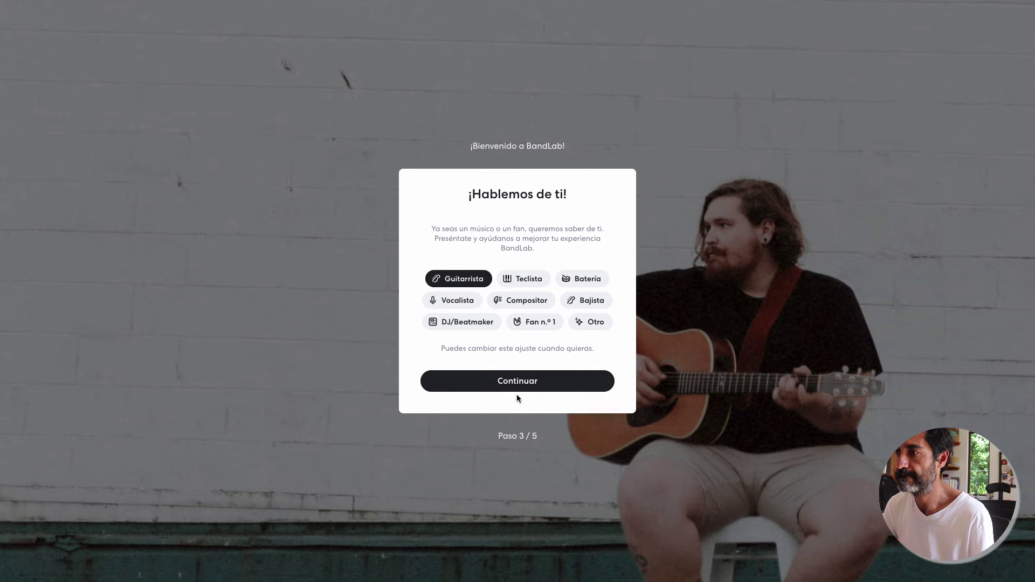
pyautogui.click(523, 382)
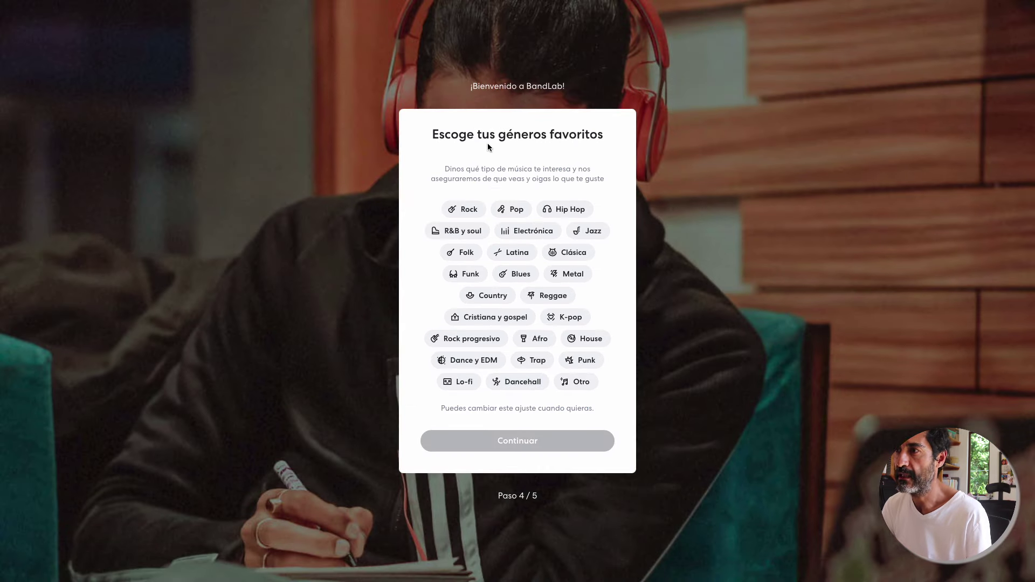
# Step: Choose Rock as the favourite genre, add Noel Gallagher as the inspiring artist and finish the onboarding
pyautogui.click(462, 210)
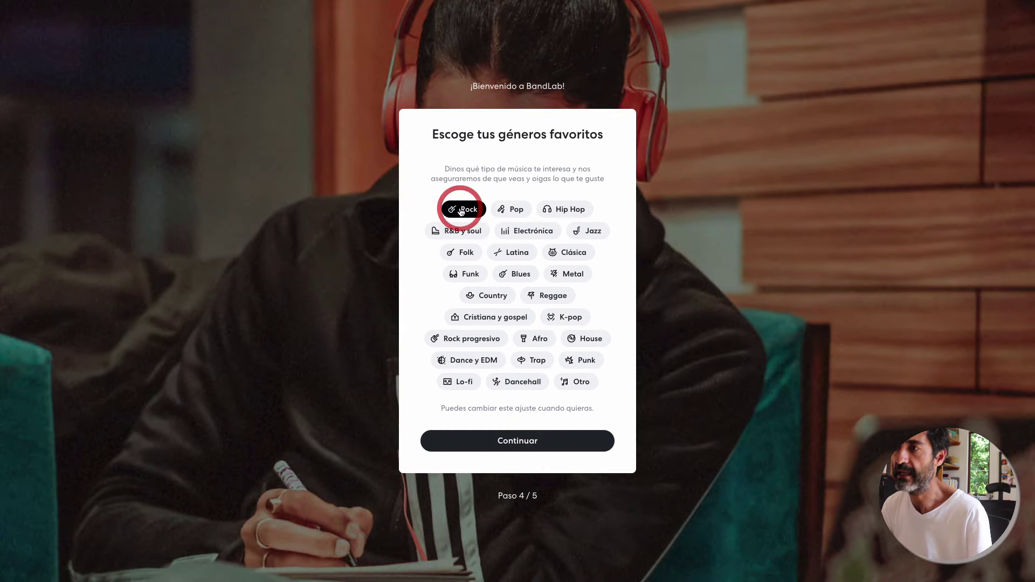
pyautogui.click(521, 441)
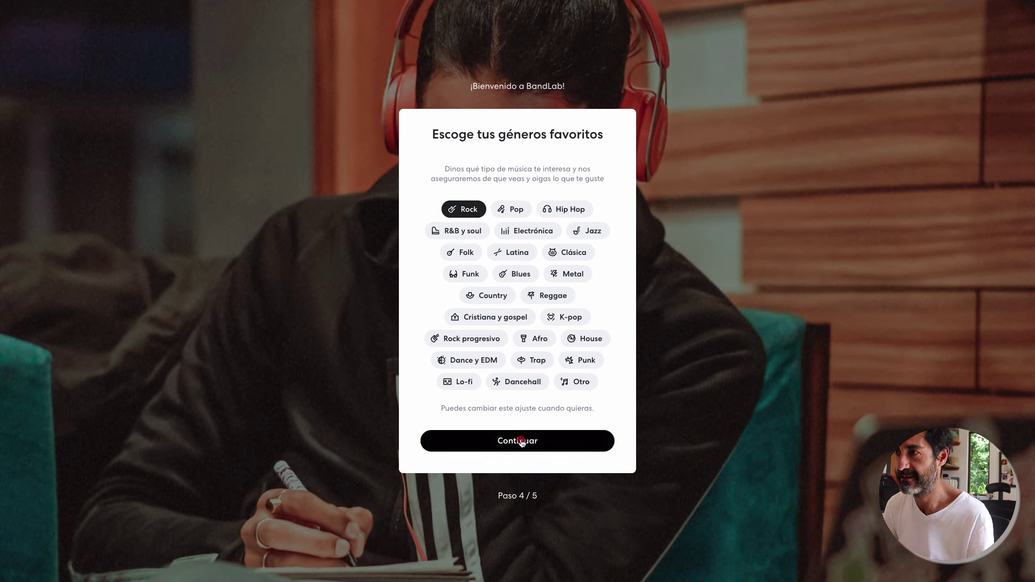
pyautogui.click(464, 235)
pyautogui.write('Noel Gallagh')
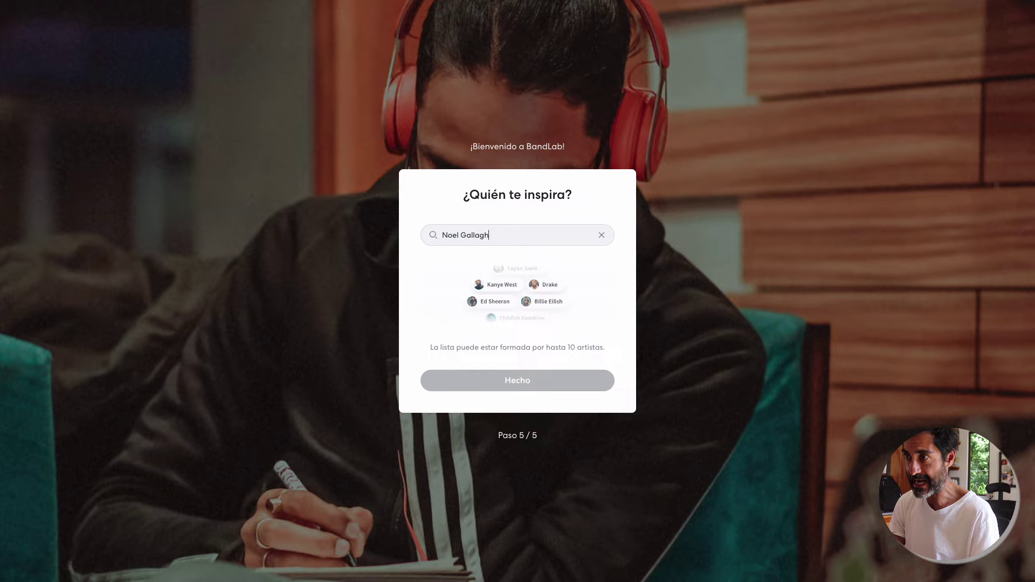
pyautogui.write('er')
pyautogui.click(512, 270)
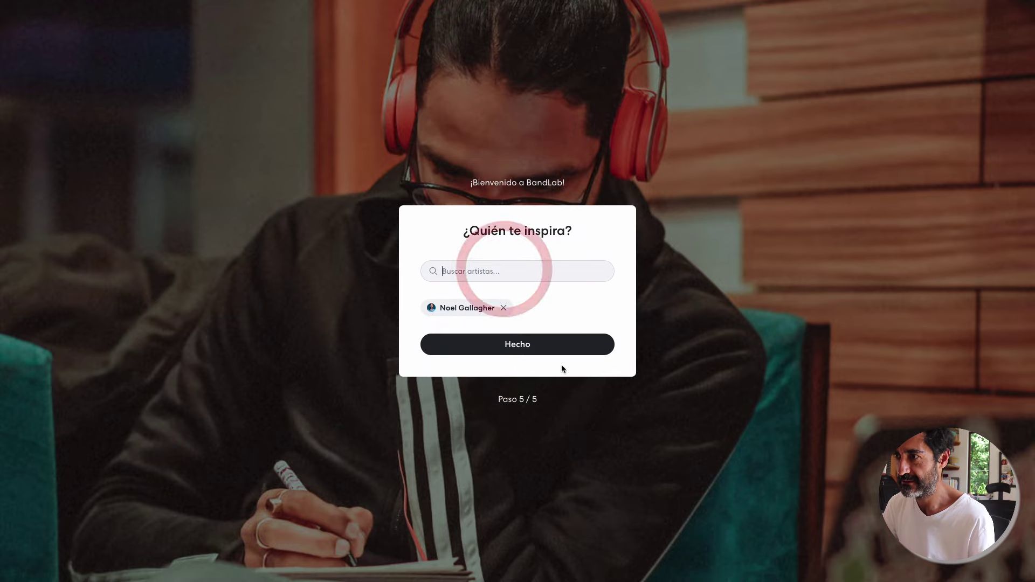
pyautogui.click(536, 348)
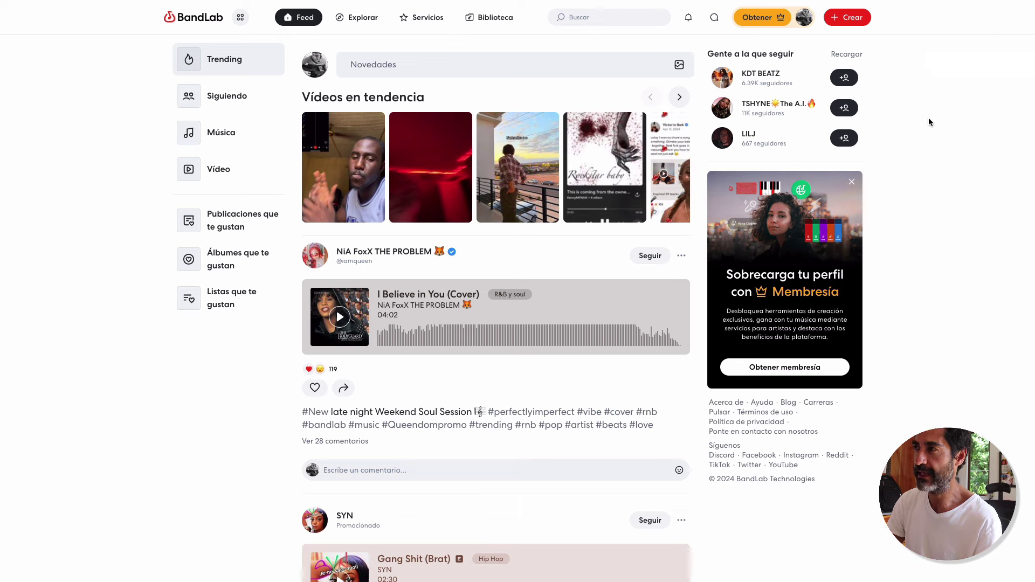
# Step: Open the BandLab feed page in the installed BandLab app instead of the Chrome tab
pyautogui.moveTo(930, 27)
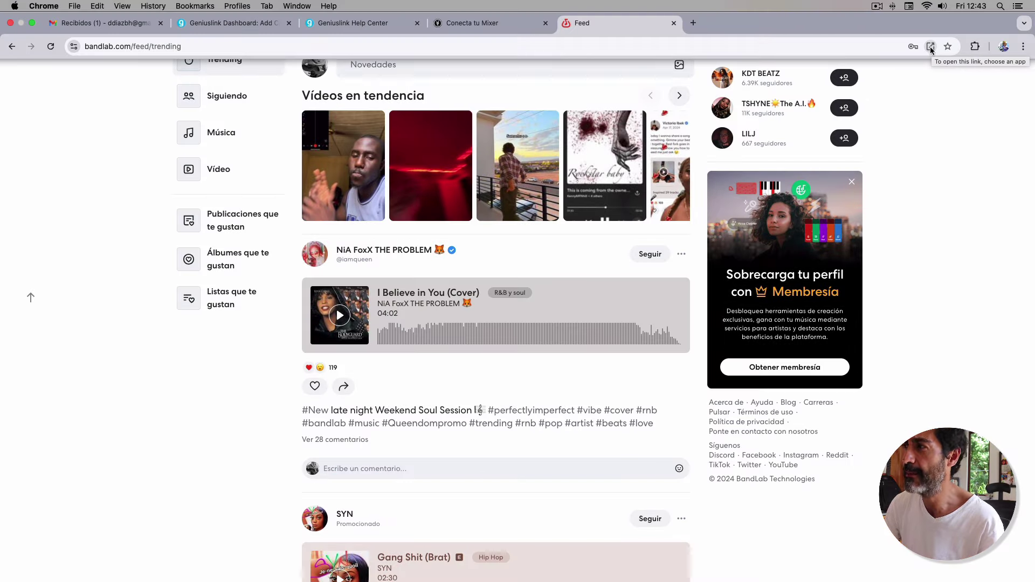
pyautogui.click(930, 47)
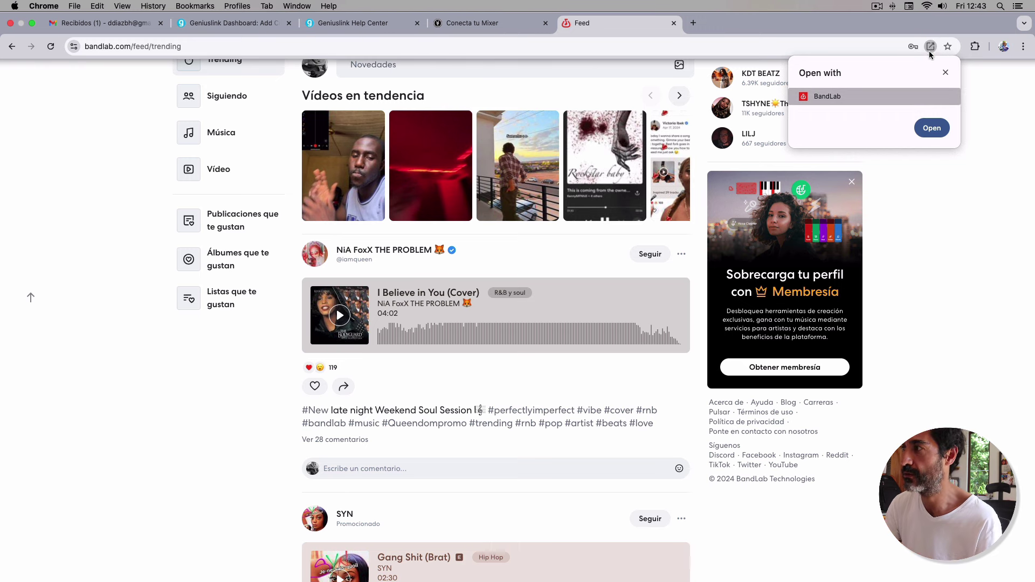
pyautogui.click(931, 128)
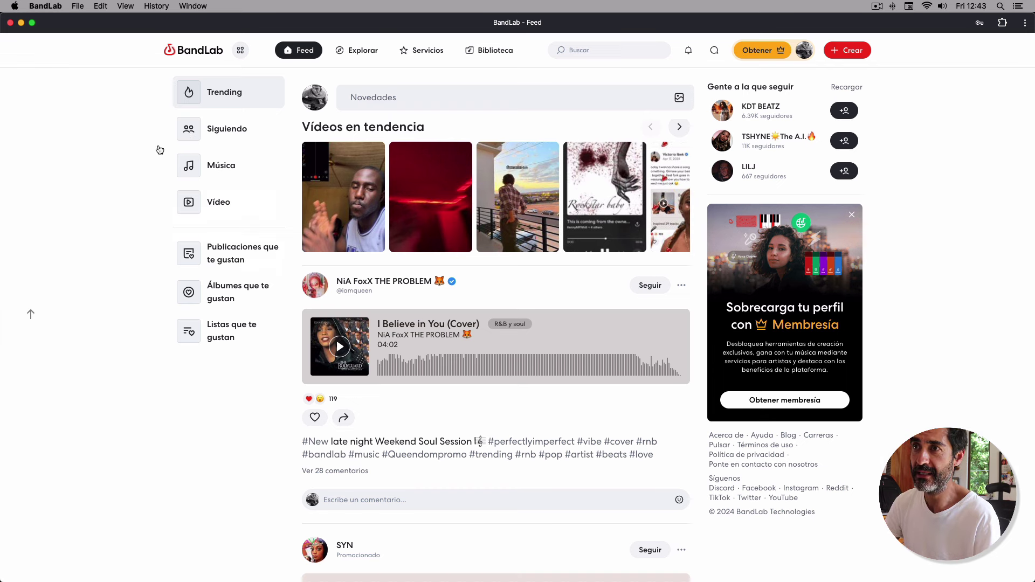
pyautogui.click(54, 11)
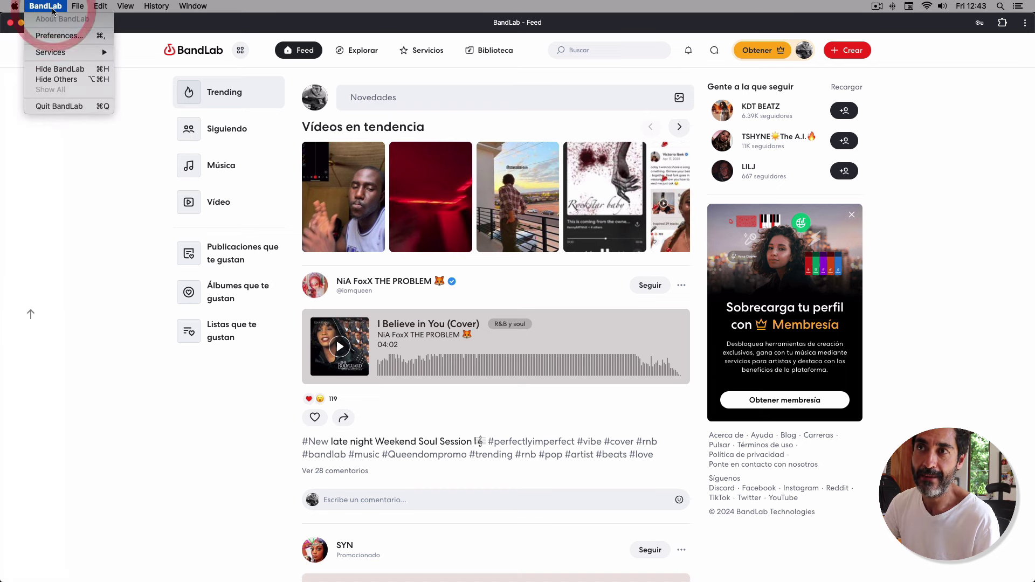
pyautogui.click(93, 189)
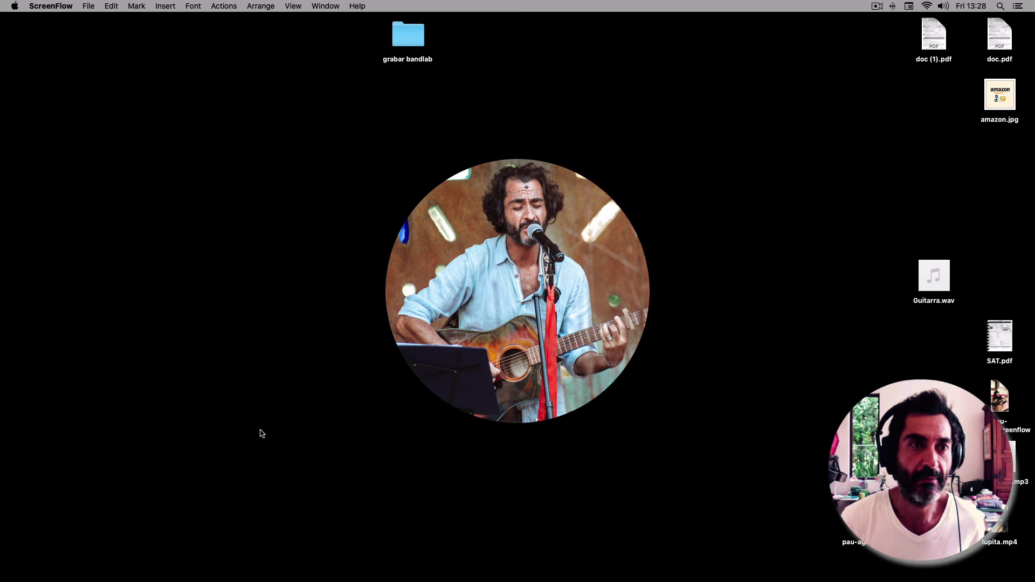
# Step: In the Mac's Sound preferences, select Scarlett 2i2 USB as both the sound input and the sound output device
pyautogui.click(15, 5)
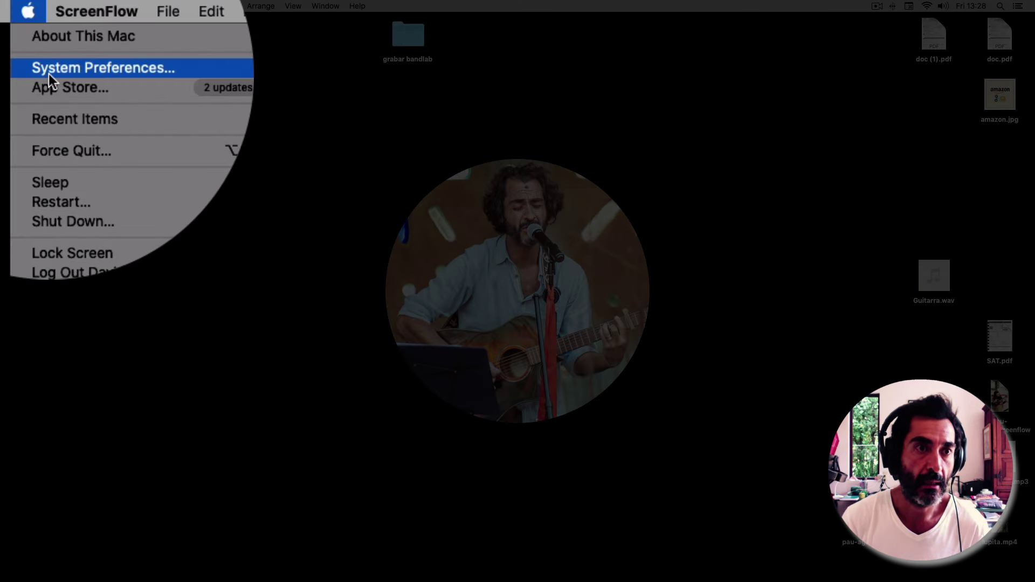
pyautogui.click(49, 73)
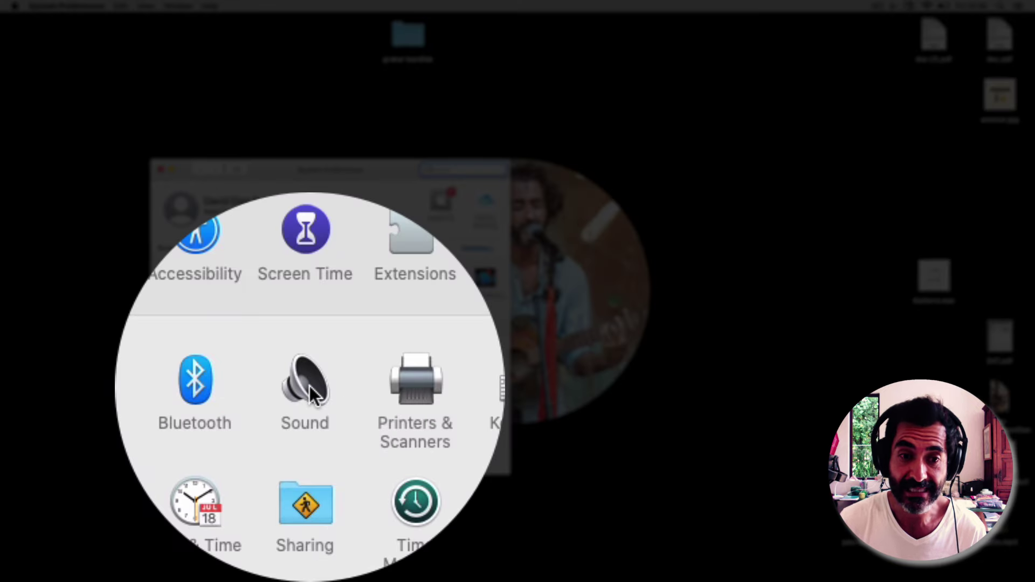
pyautogui.click(309, 386)
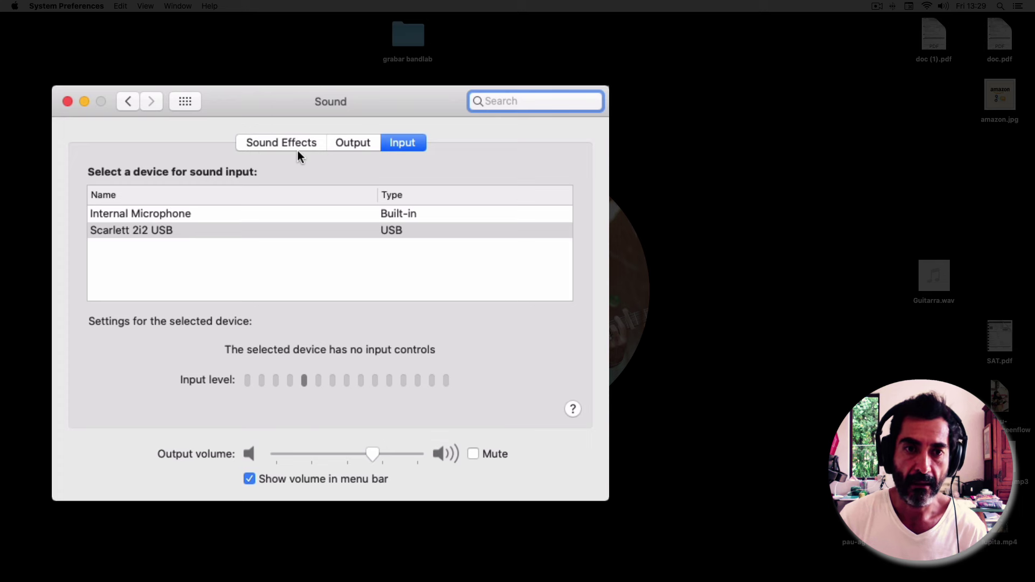
pyautogui.click(397, 144)
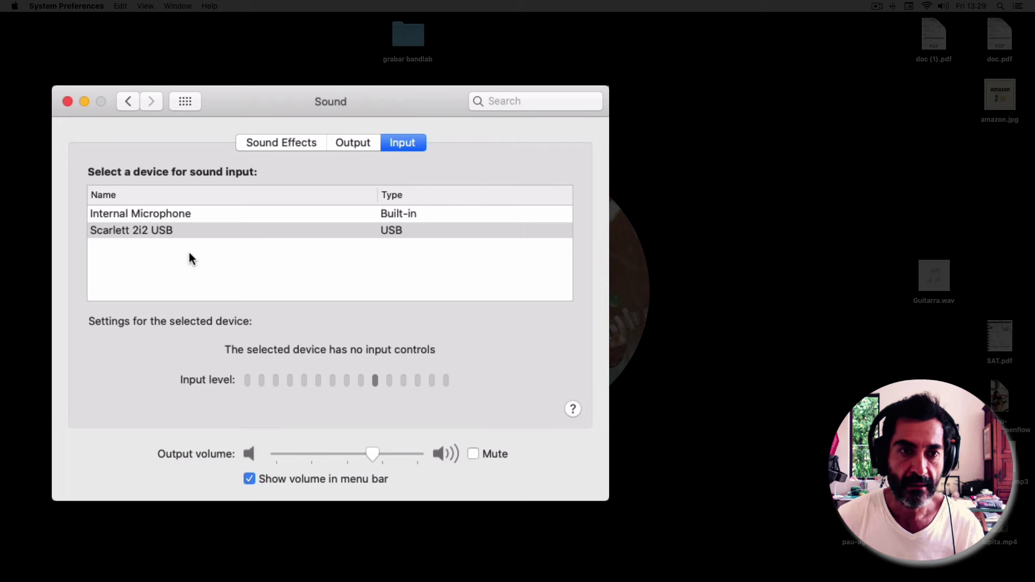
pyautogui.click(152, 232)
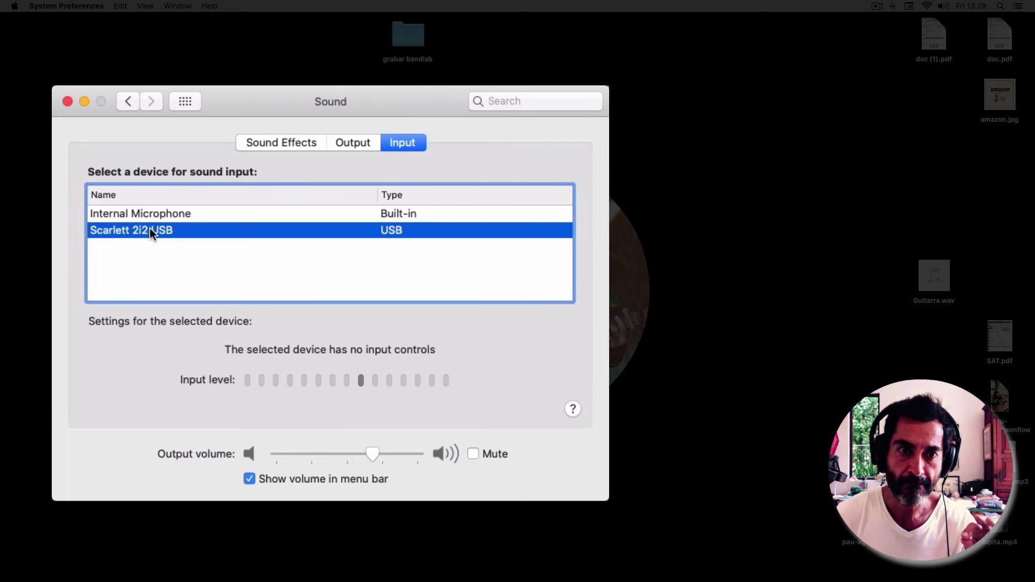
pyautogui.click(353, 145)
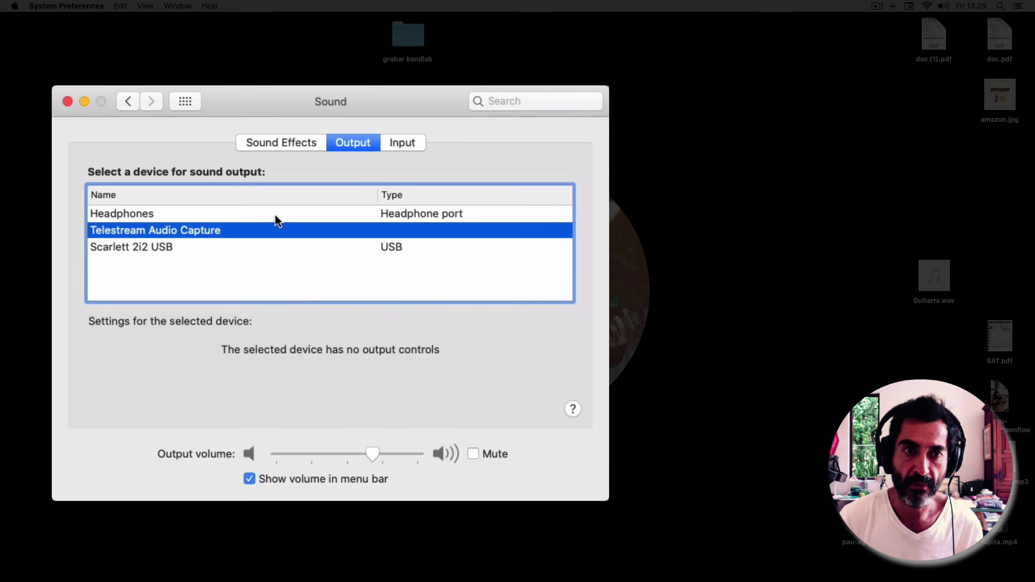
pyautogui.click(109, 249)
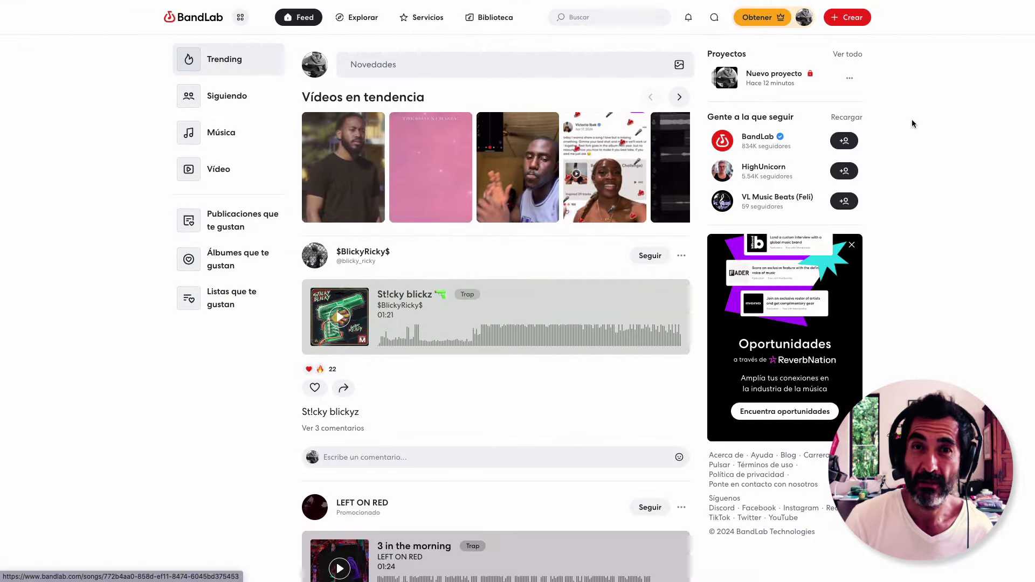
# Step: Switch to Chrome and open the site settings within its privacy and security settings
pyautogui.moveTo(1019, 1)
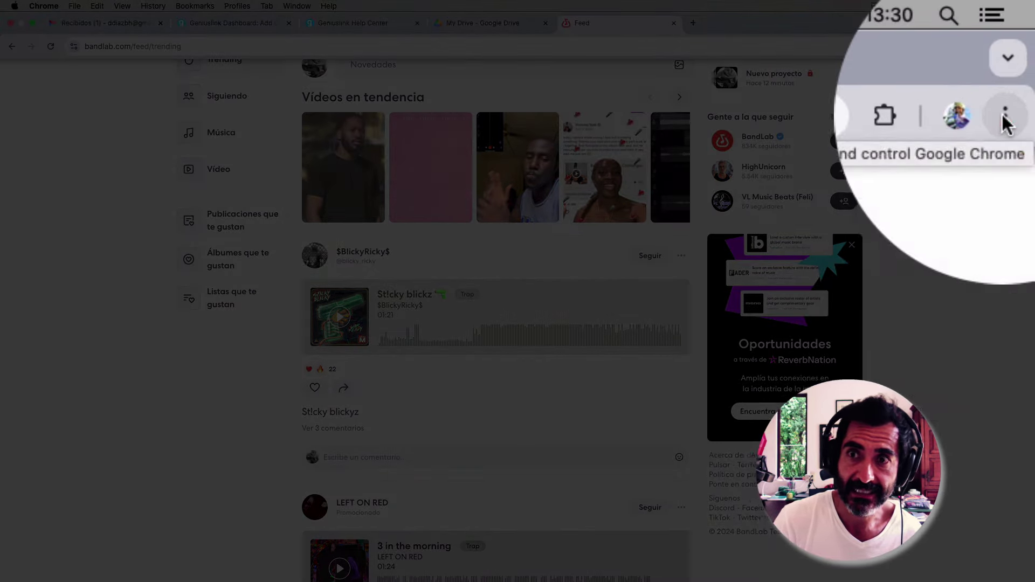
pyautogui.click(1022, 48)
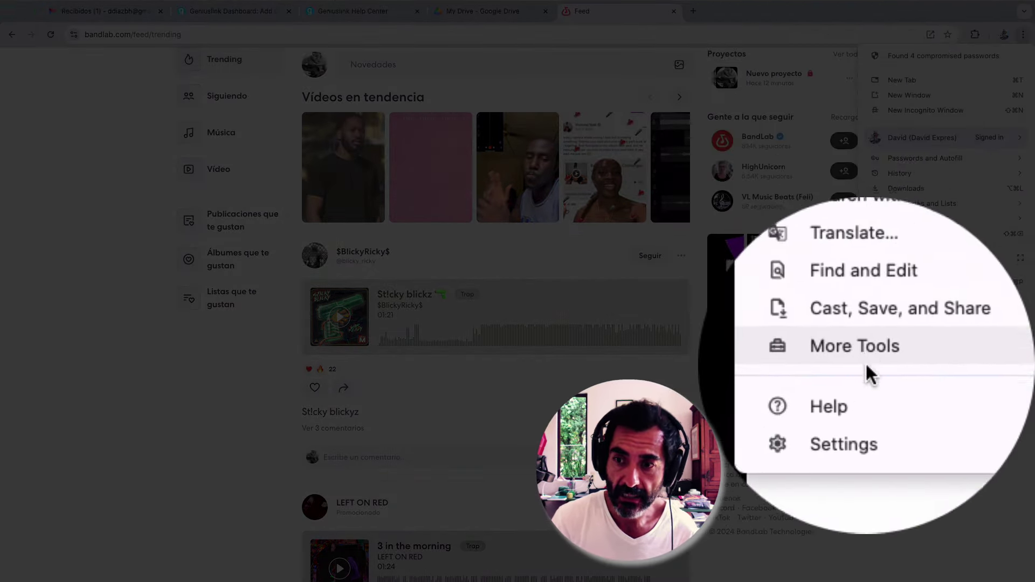
pyautogui.click(867, 398)
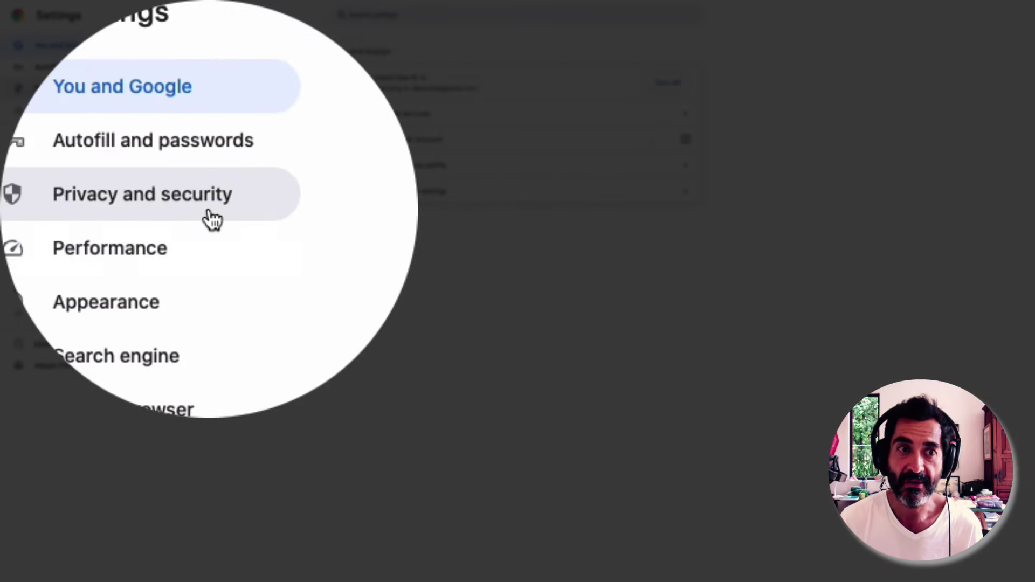
pyautogui.click(95, 92)
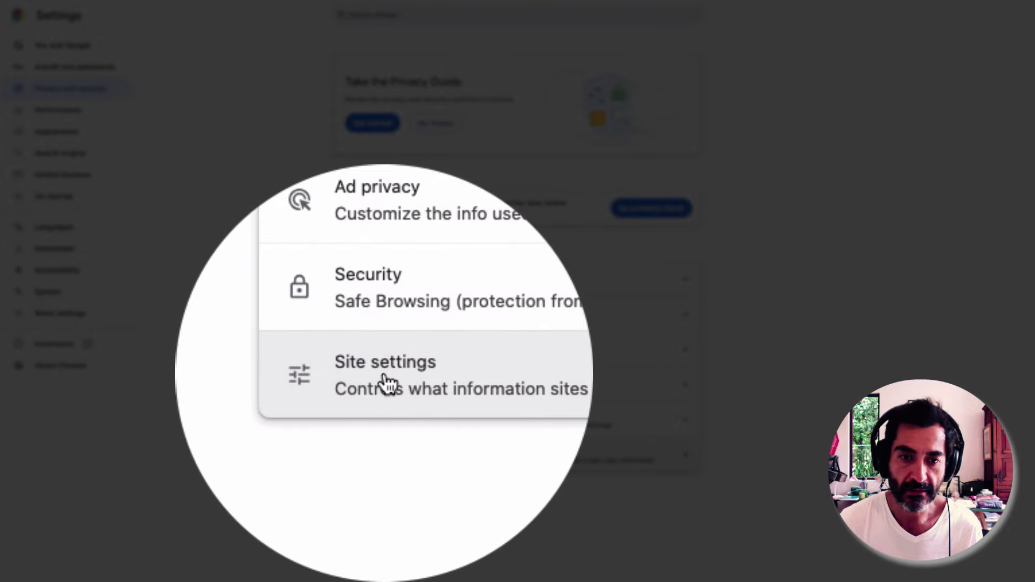
pyautogui.click(390, 384)
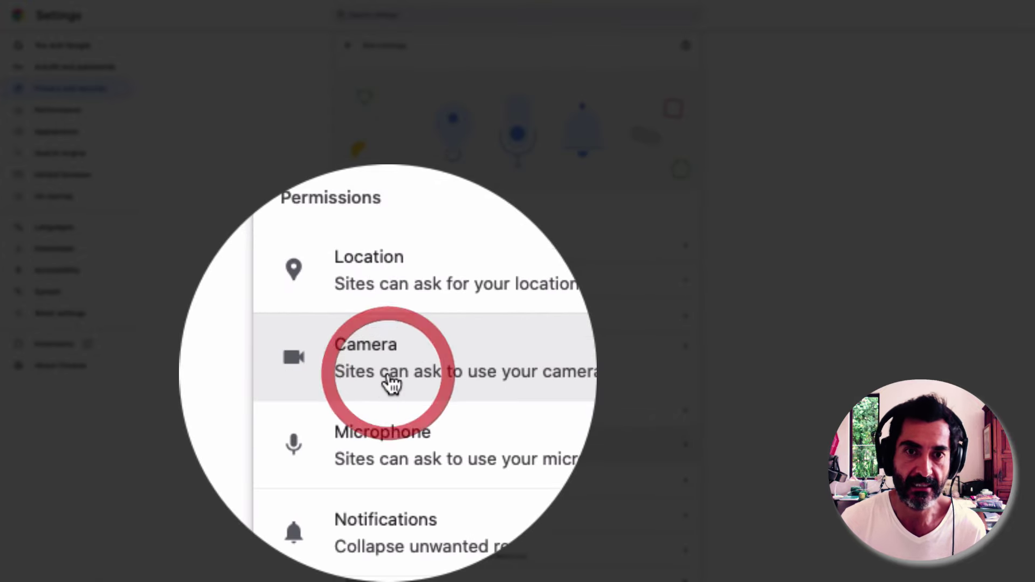
pyautogui.scroll(-3, 512, 372)
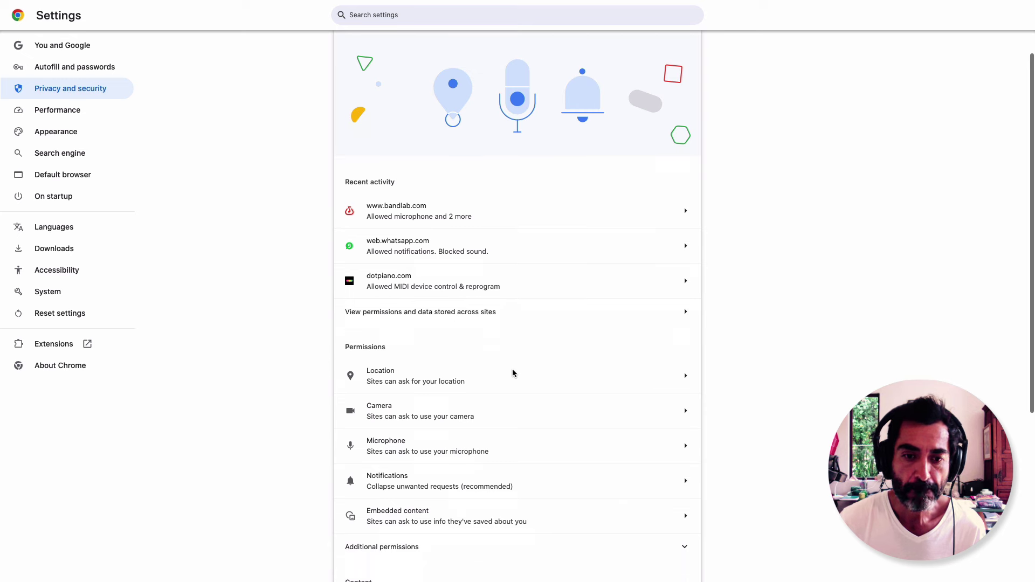
pyautogui.scroll(2, 512, 366)
pyautogui.scroll(-2, 512, 369)
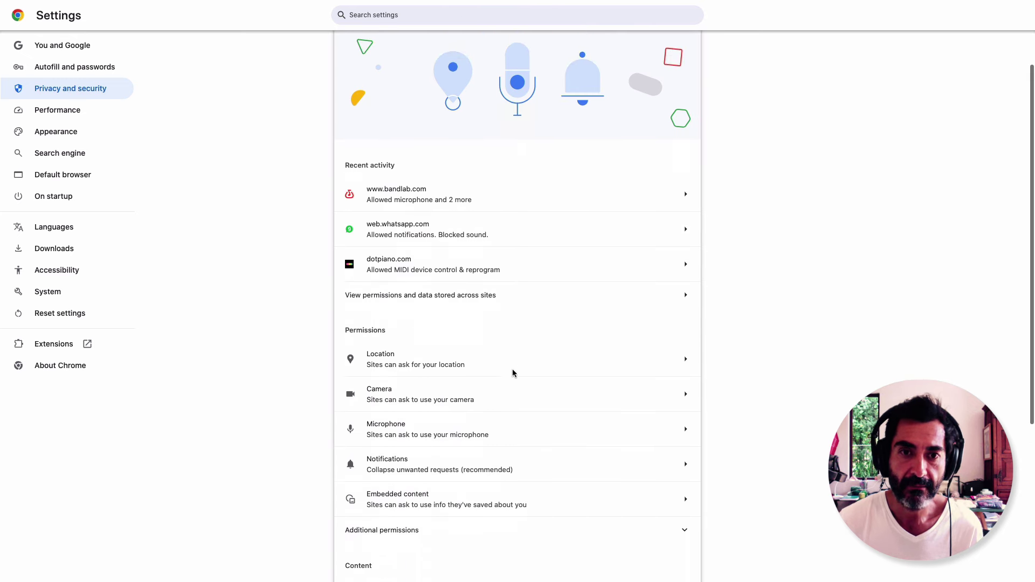
pyautogui.scroll(2, 515, 361)
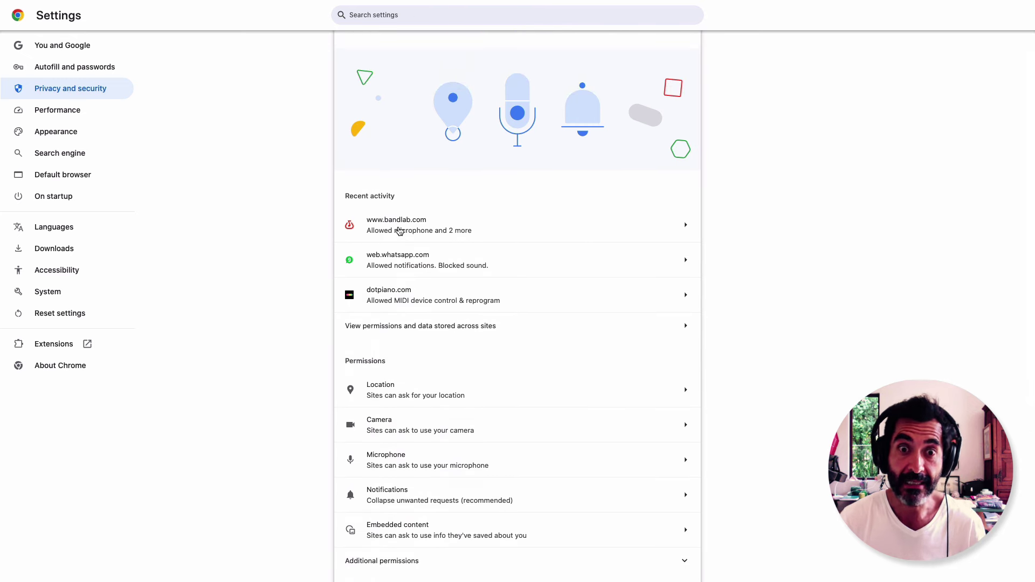
pyautogui.click(502, 232)
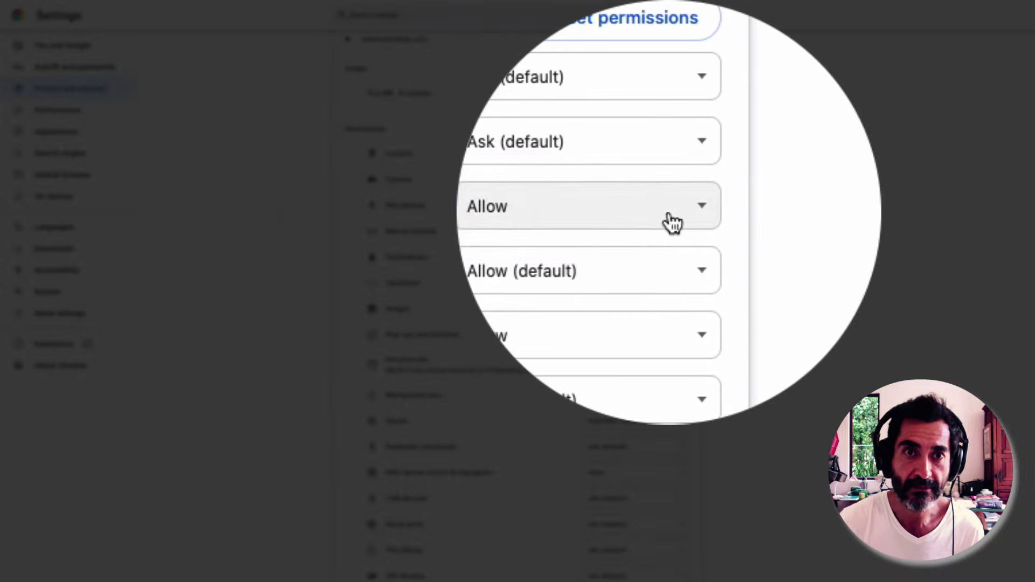
pyautogui.click(672, 221)
pyautogui.click(622, 219)
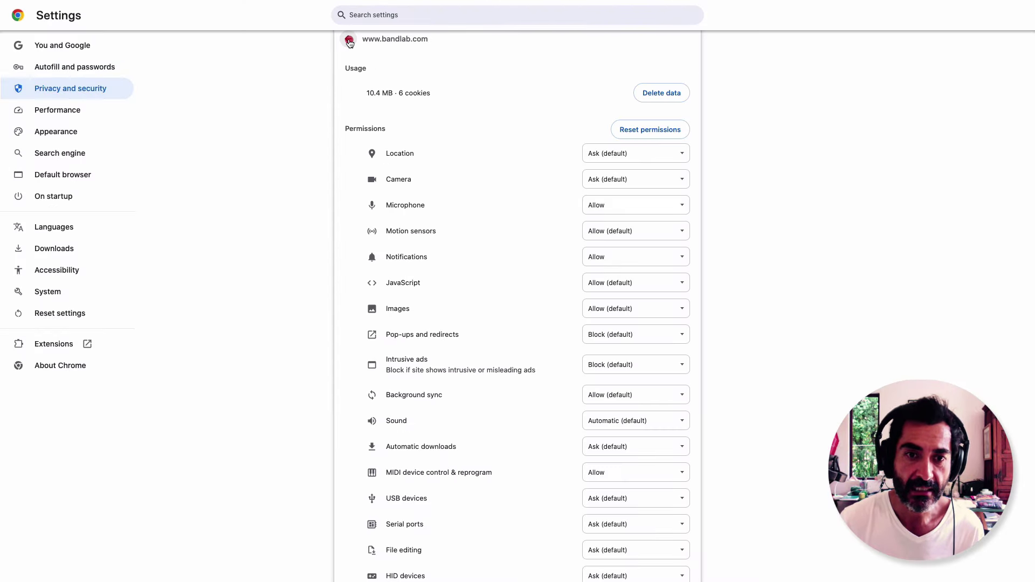
pyautogui.click(349, 39)
# Step: Set Chrome's microphone device to Scarlett 2i2 USB (1235:8016), the system default
pyautogui.scroll(-4, 458, 270)
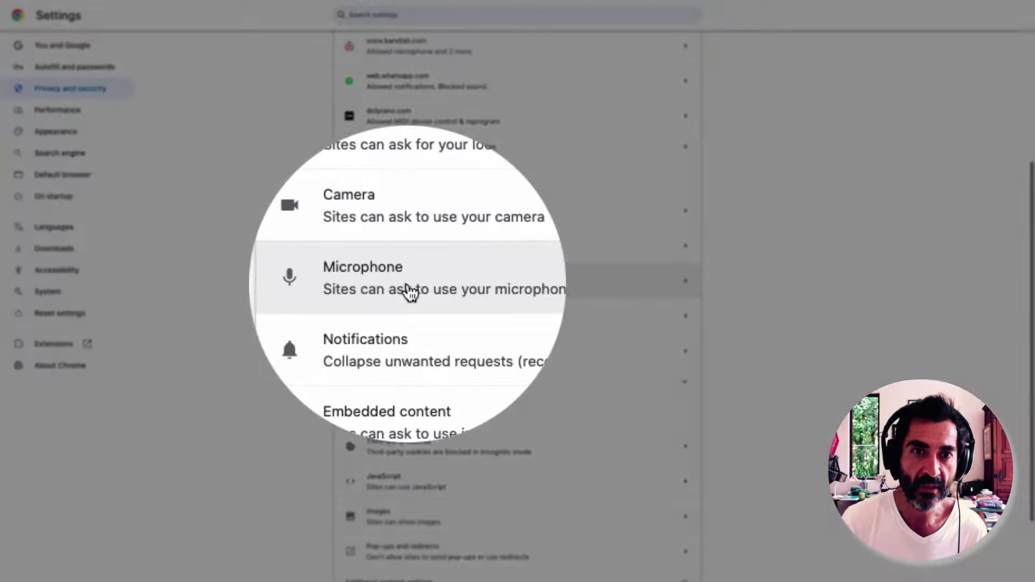
pyautogui.click(407, 286)
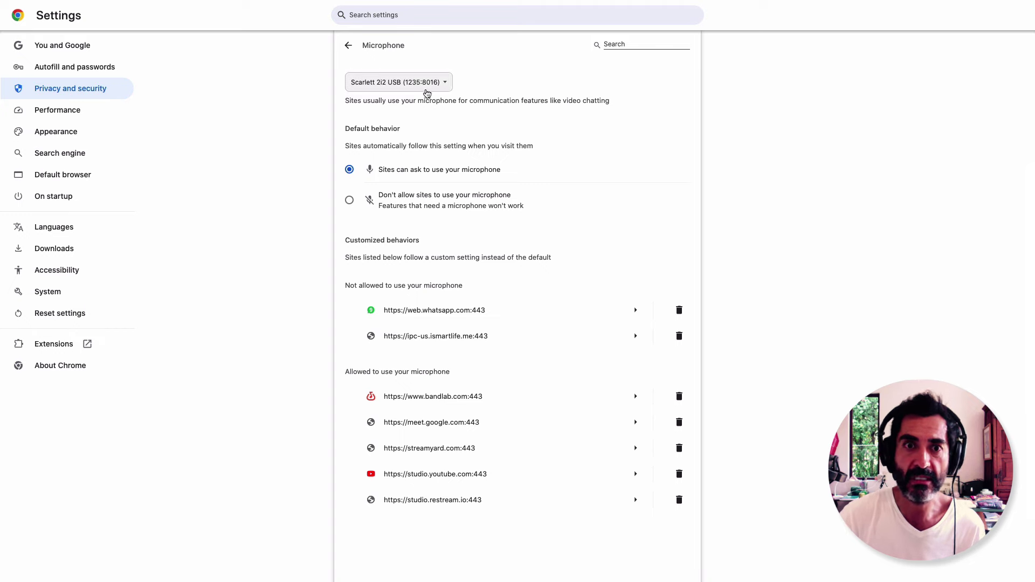
pyautogui.click(445, 88)
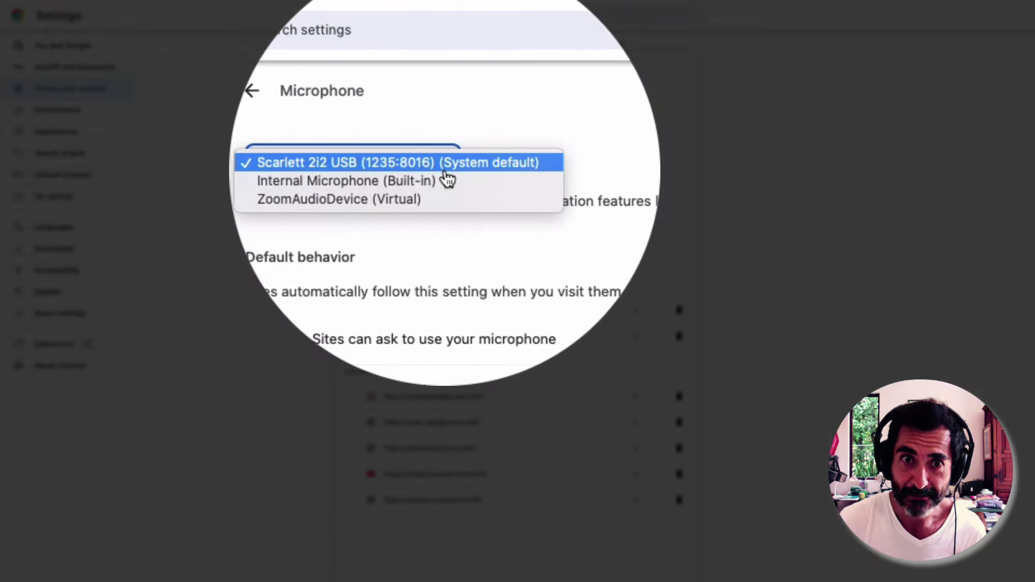
pyautogui.click(428, 163)
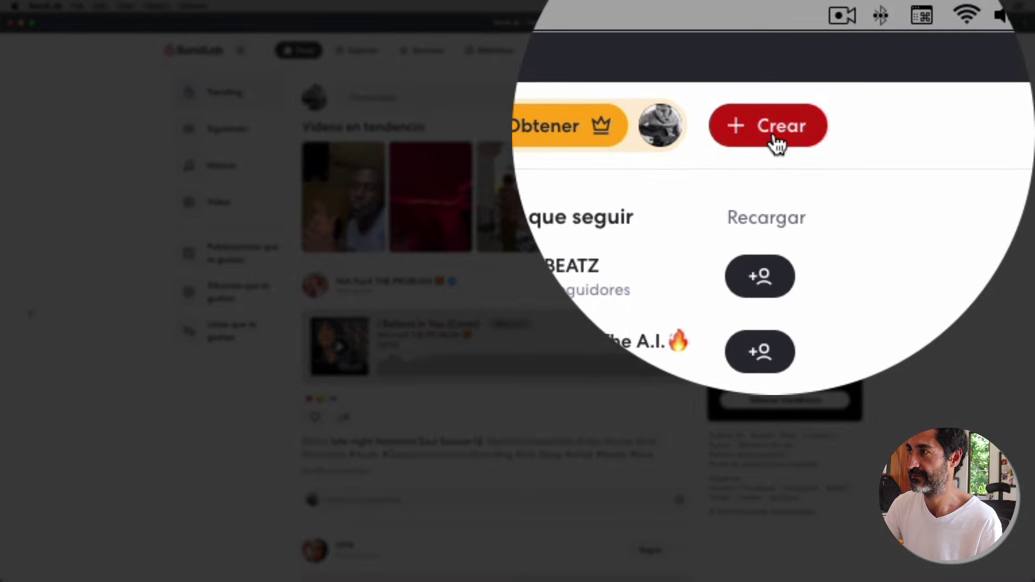
# Step: Create a new empty project in the BandLab Studio and dismiss the welcome lesson
pyautogui.click(776, 142)
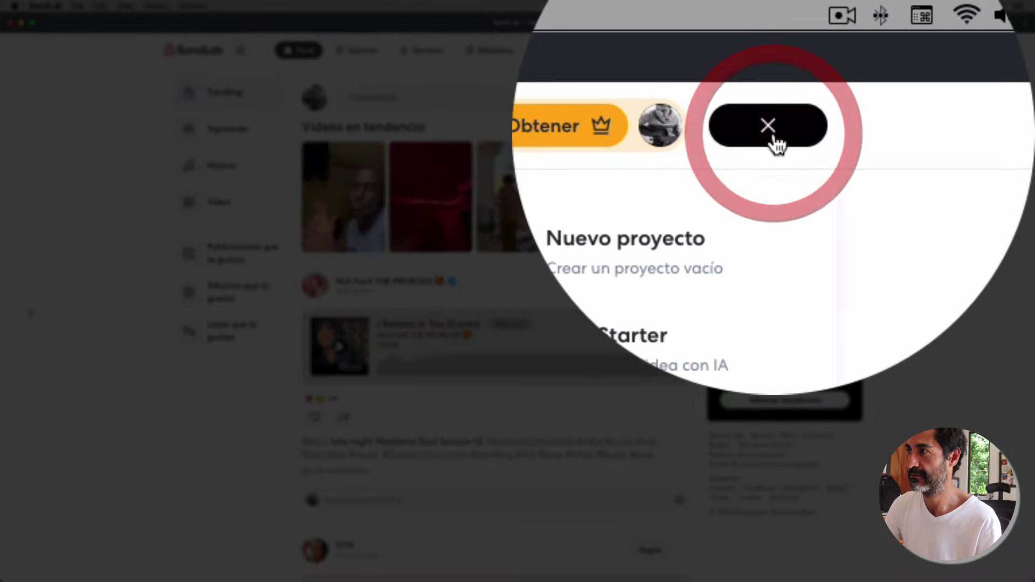
pyautogui.click(776, 264)
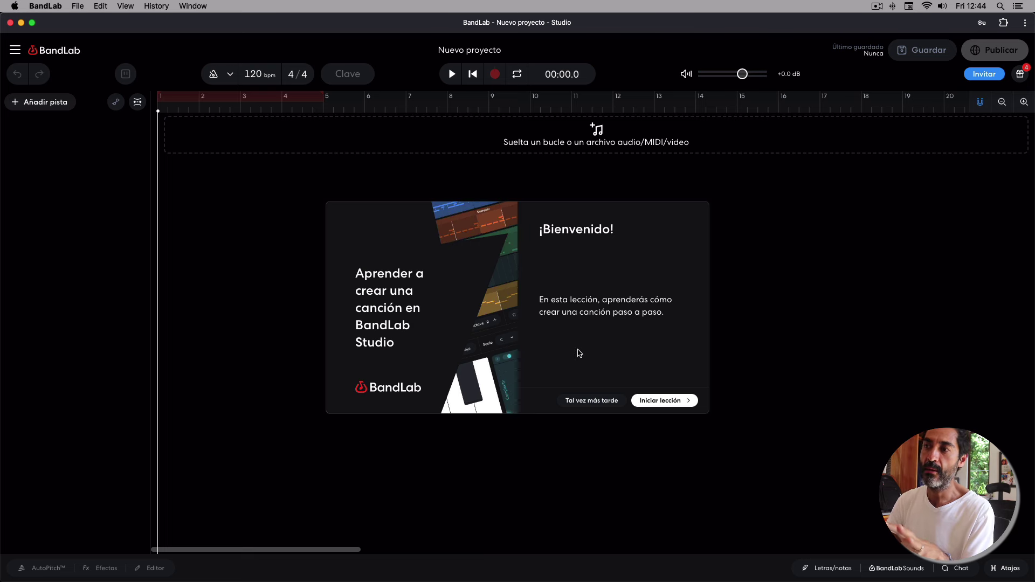
pyautogui.click(596, 405)
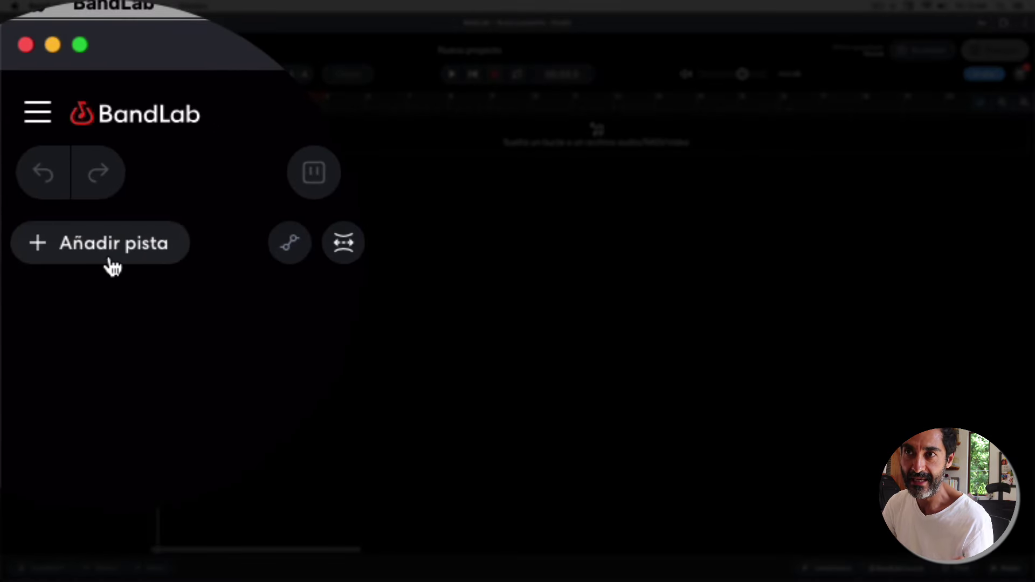
# Step: Add a new Guitarra track to the empty project
pyautogui.click(113, 266)
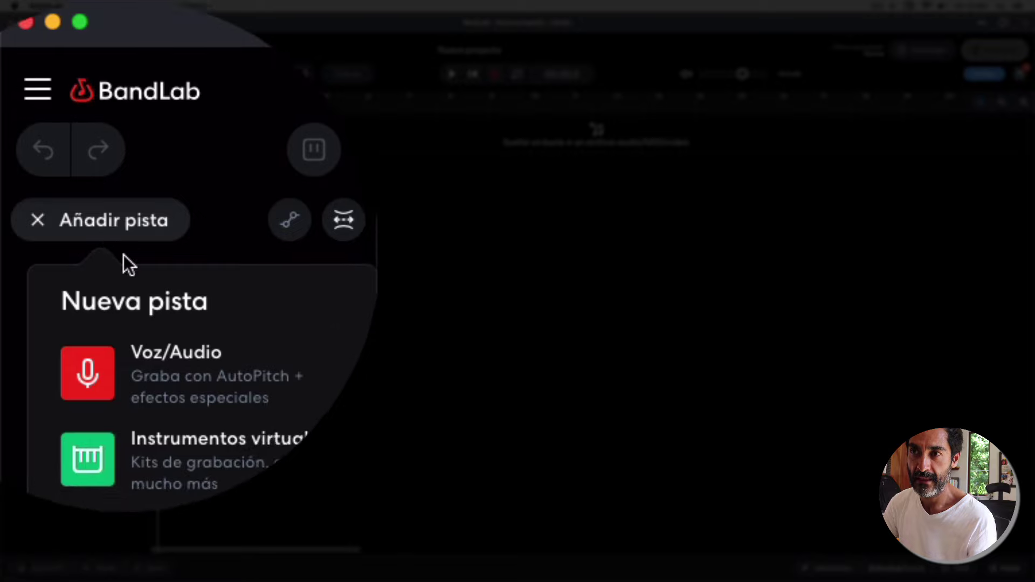
pyautogui.scroll(-3, 178, 285)
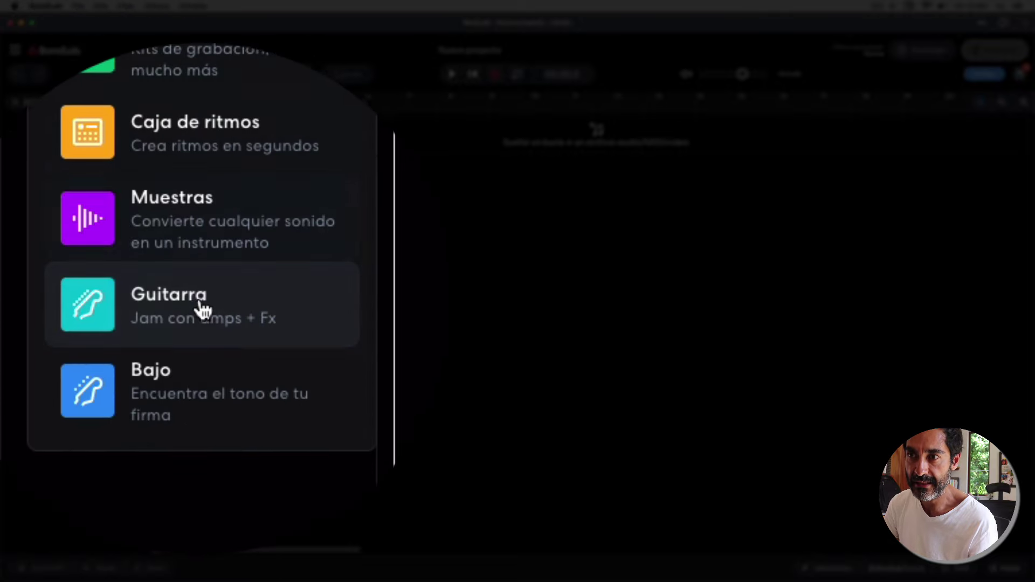
pyautogui.click(191, 305)
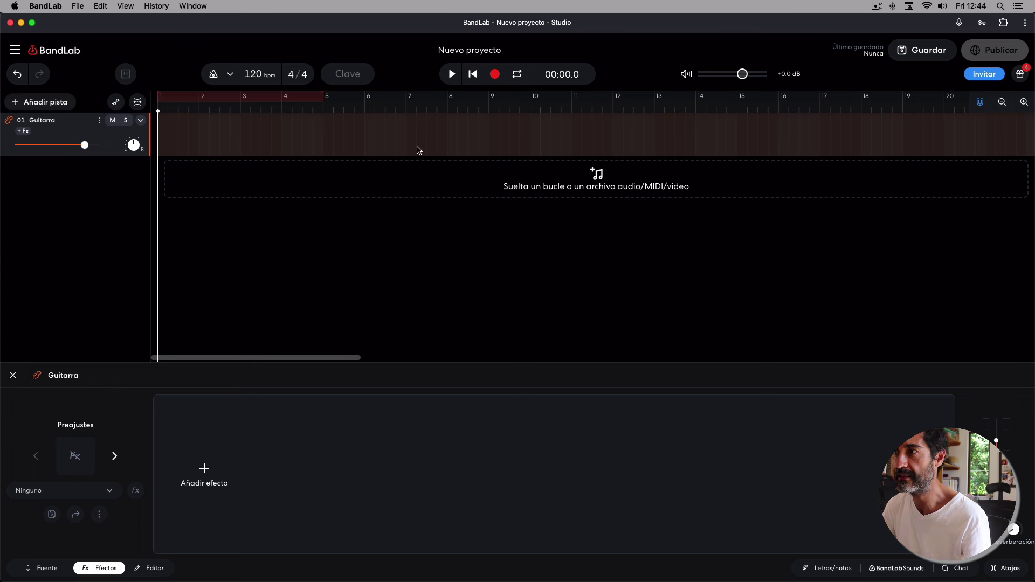
pyautogui.hscroll(1, 346, 147)
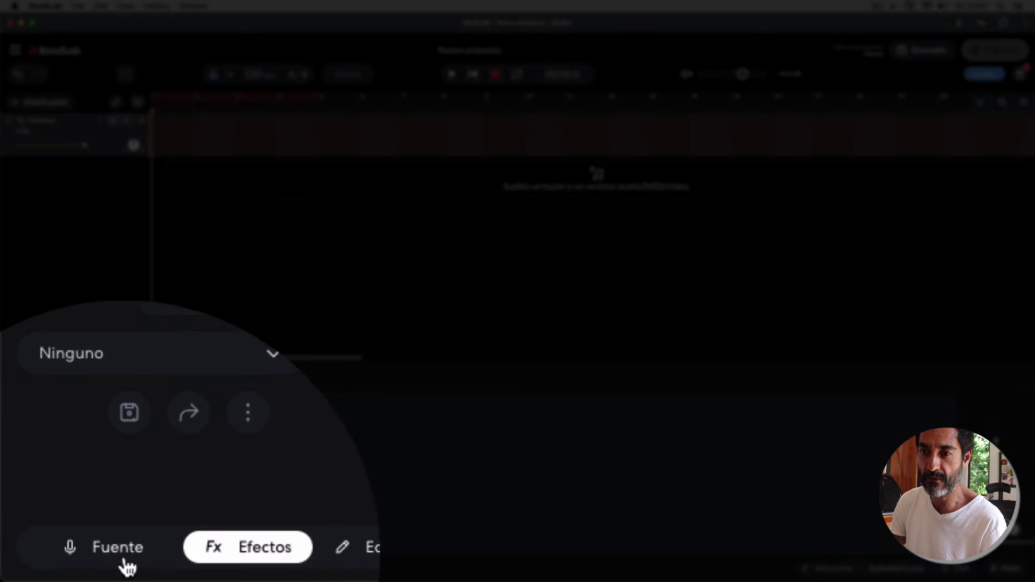
# Step: In the Guitarra track's source settings, set the input device to Scarlett 2i2 USB (1235:8016) and the input channel to Canal 1
pyautogui.click(123, 562)
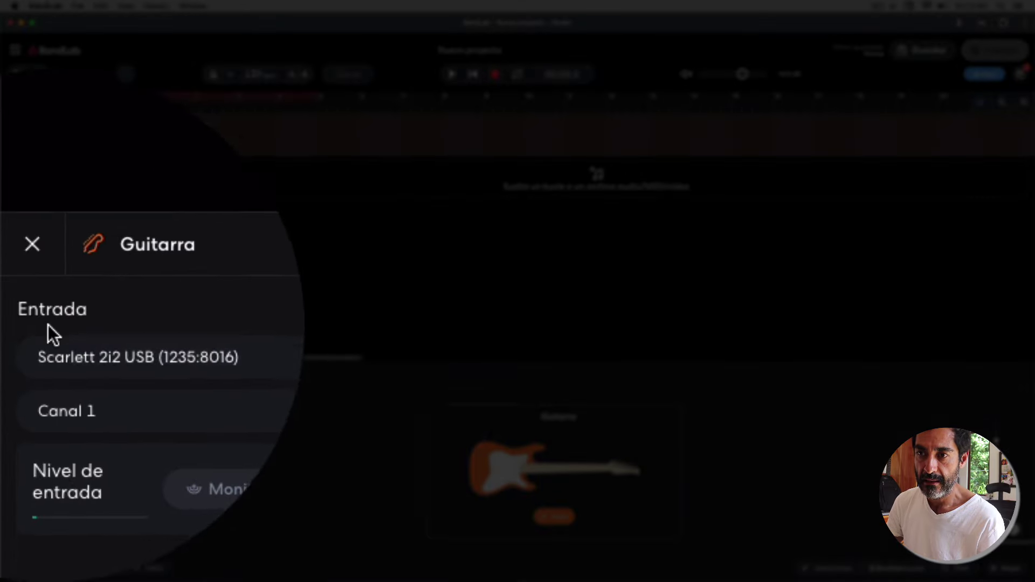
pyautogui.click(260, 337)
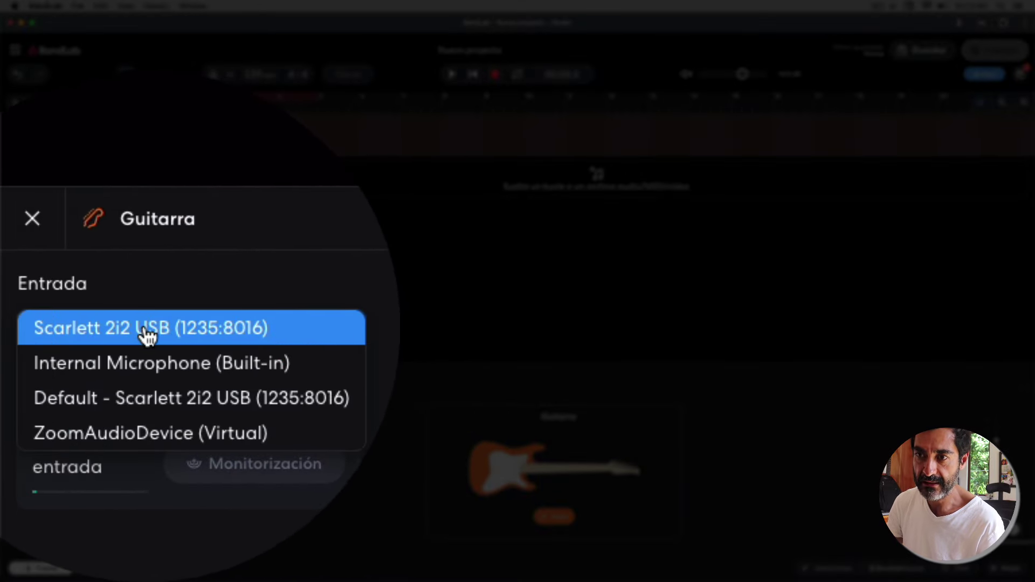
pyautogui.click(197, 338)
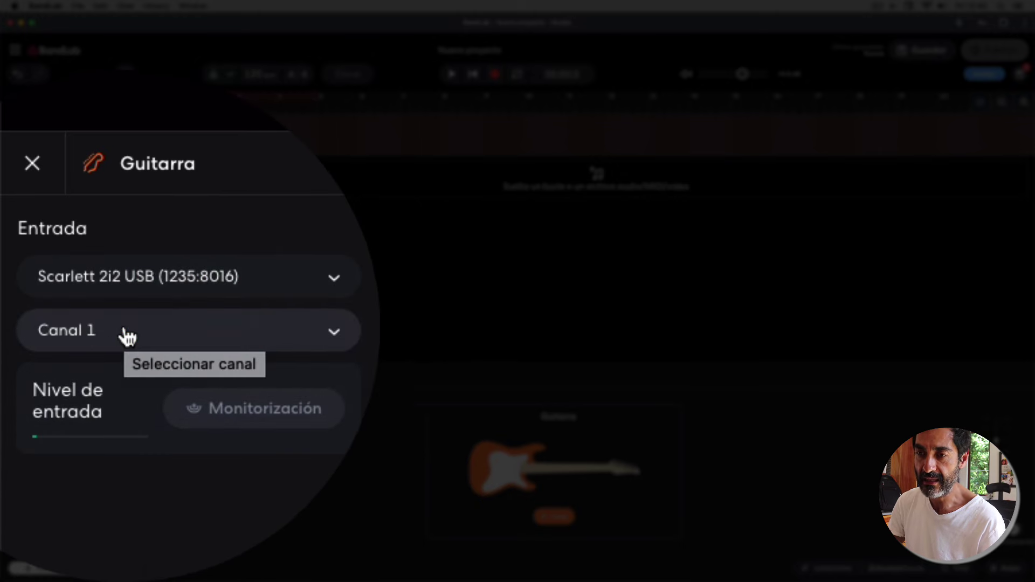
pyautogui.click(187, 335)
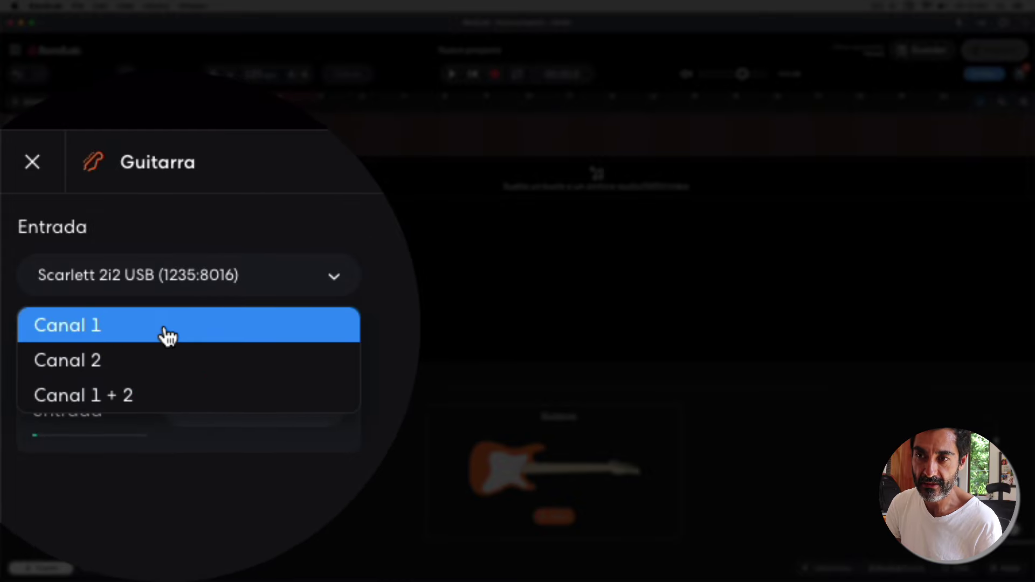
pyautogui.click(168, 336)
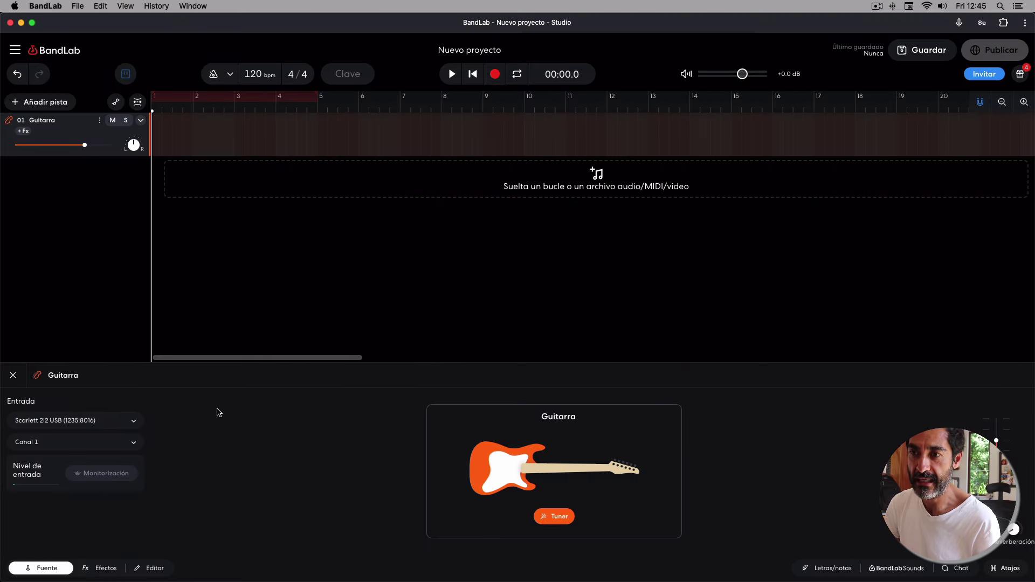
pyautogui.click(219, 412)
pyautogui.click(95, 305)
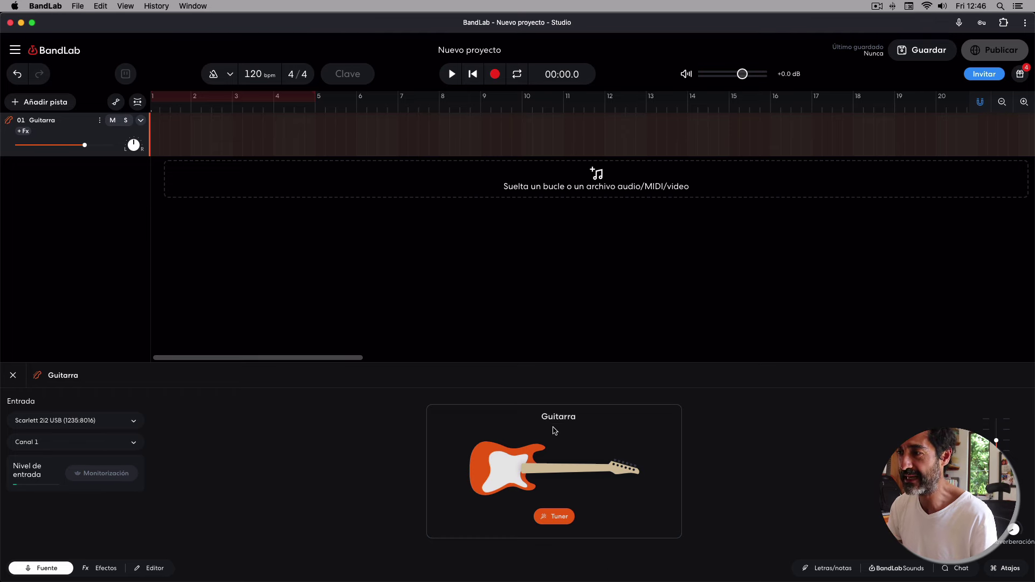
# Step: Check the guitar's tuning with the track's tuner, close it, and enable multitrack recording on the Guitarra track
pyautogui.click(554, 517)
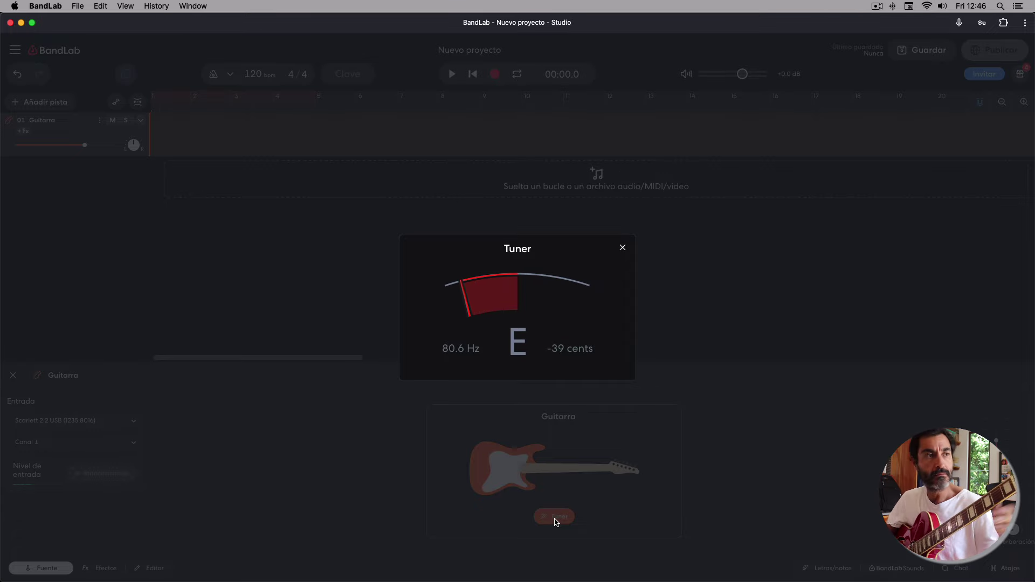
pyautogui.click(623, 249)
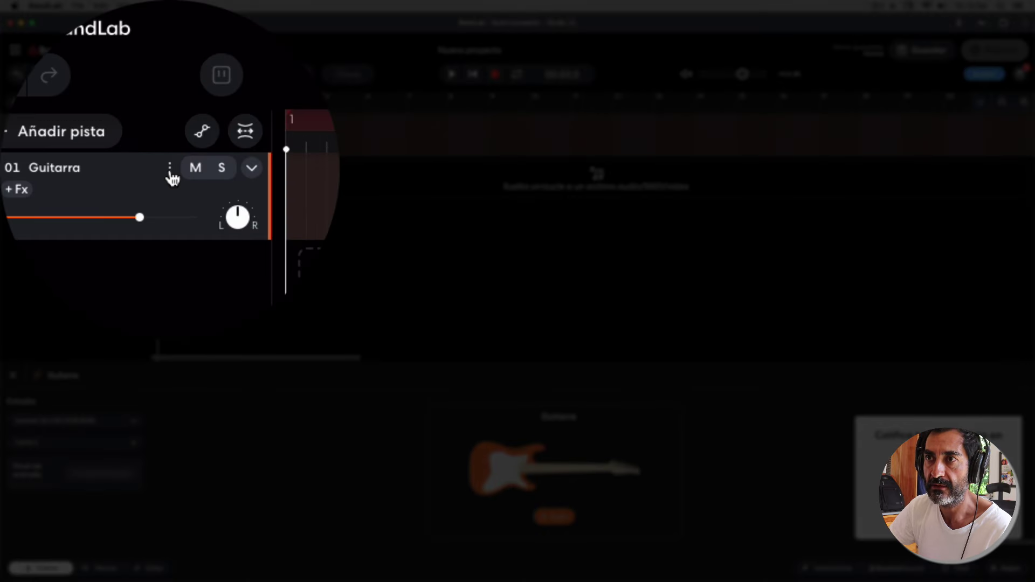
pyautogui.click(99, 120)
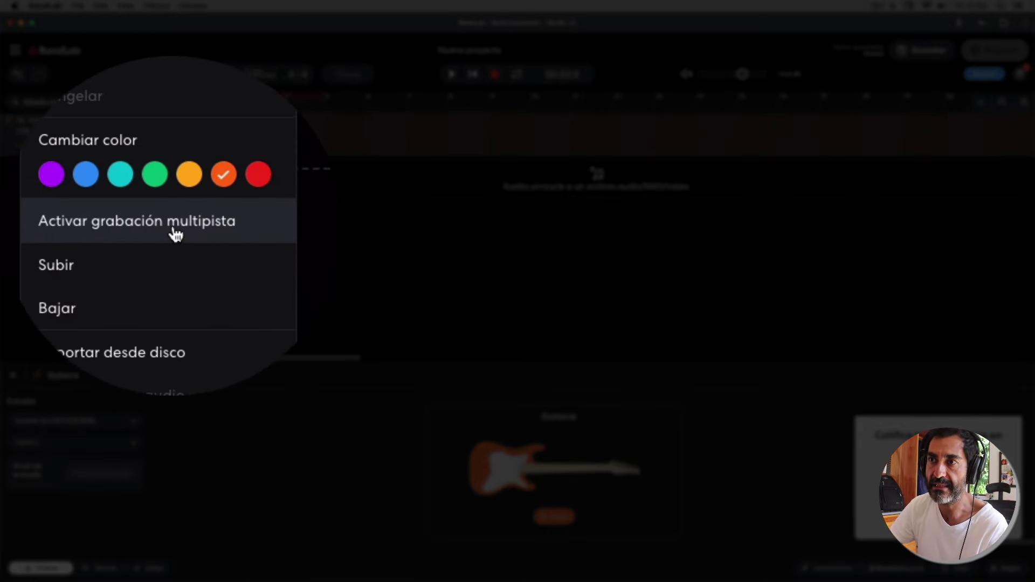
pyautogui.click(172, 226)
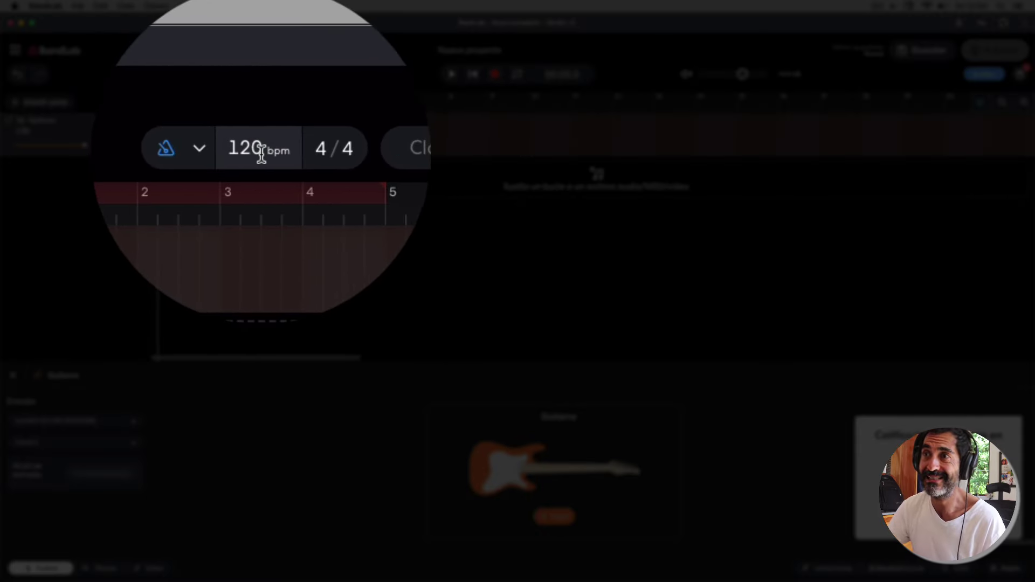
# Step: Set the project tempo to 90 bpm and the time signature to 3/4, leaving the metronome switched on
pyautogui.moveTo(260, 152); pyautogui.dragTo(259, 173)
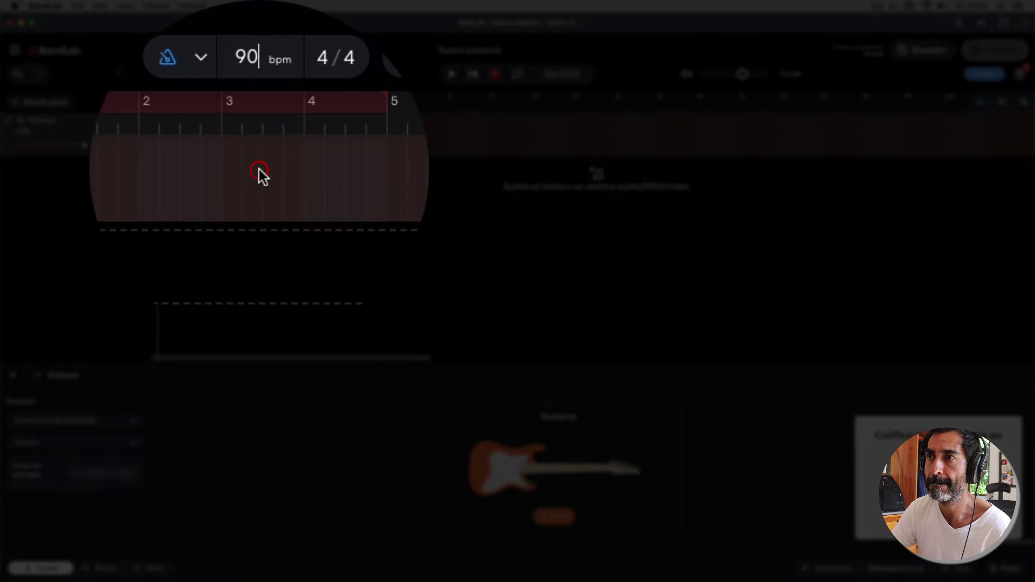
pyautogui.click(212, 157)
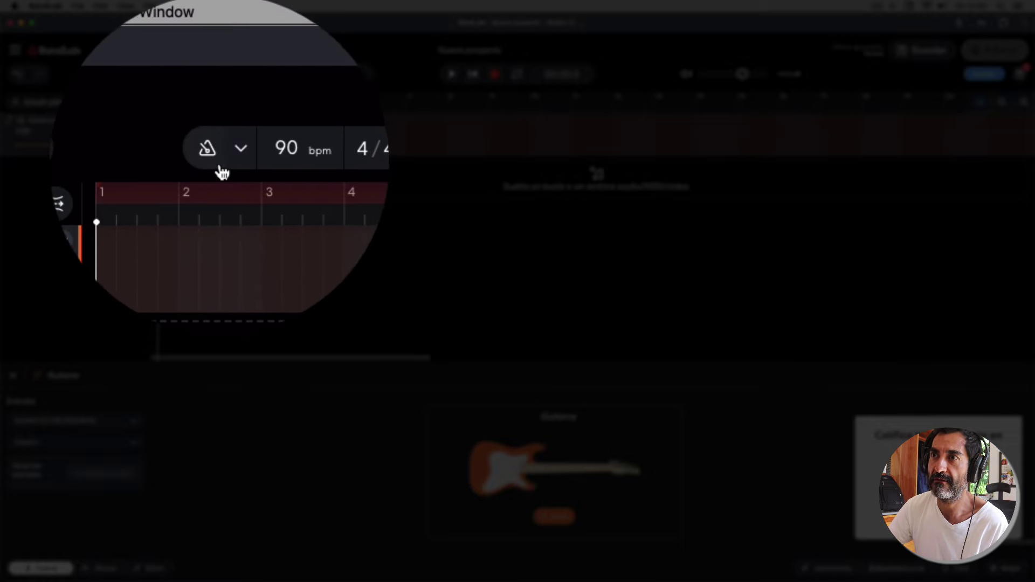
pyautogui.click(213, 157)
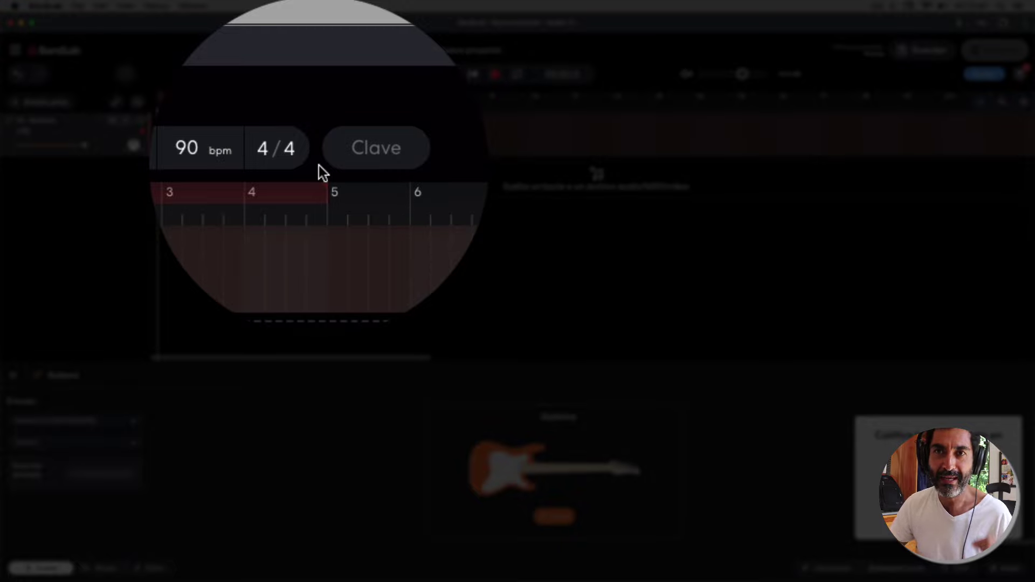
pyautogui.click(294, 161)
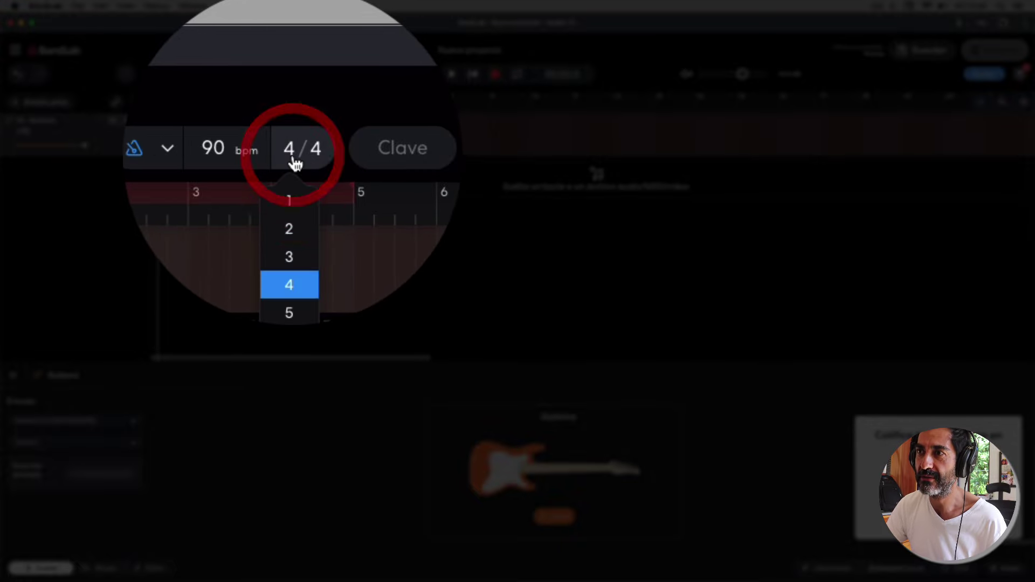
pyautogui.click(289, 128)
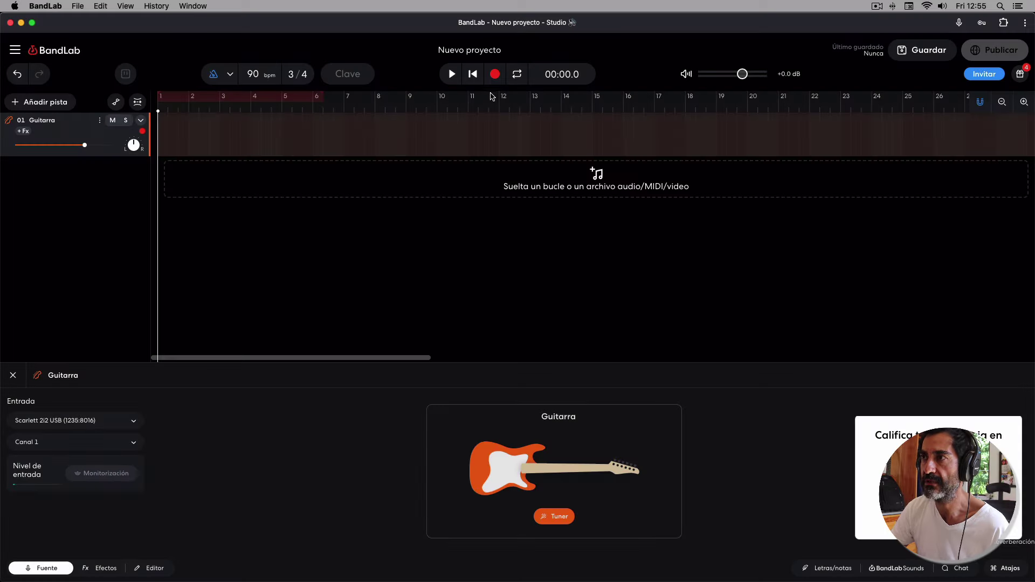
# Step: Record a guitar take from the project start and play it back from about 3.7 seconds
pyautogui.click(495, 74)
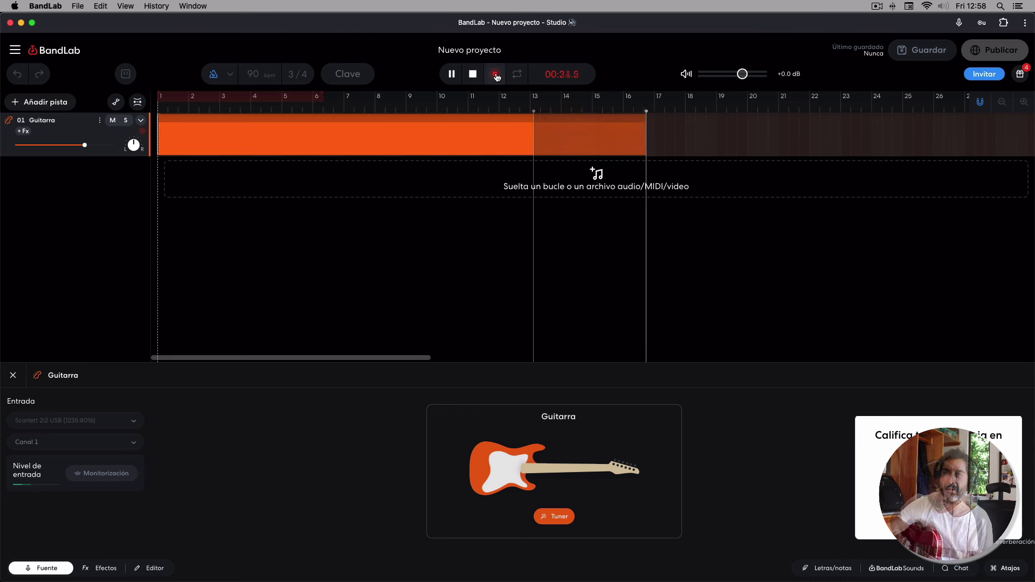
pyautogui.click(473, 74)
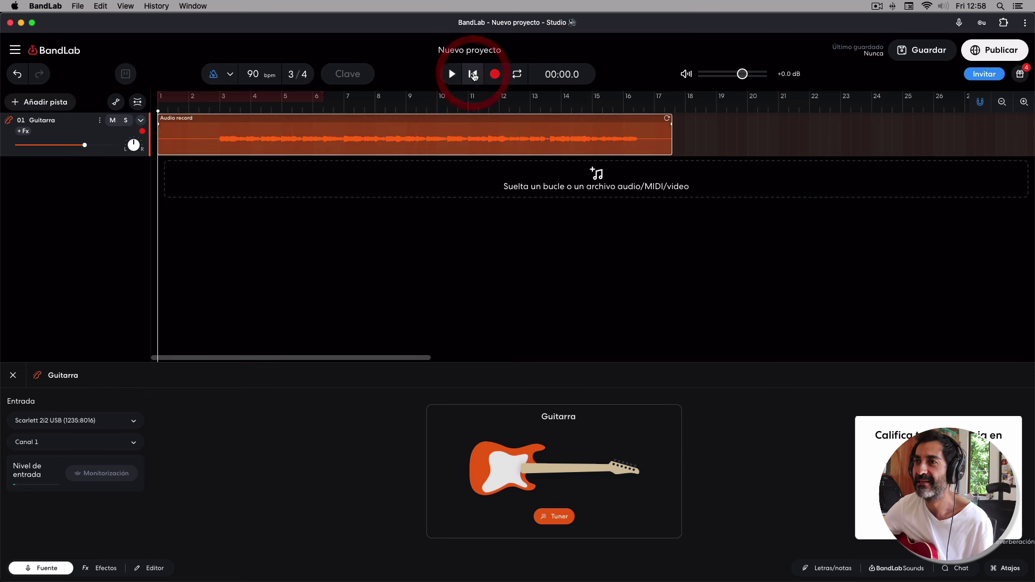
pyautogui.click(218, 108)
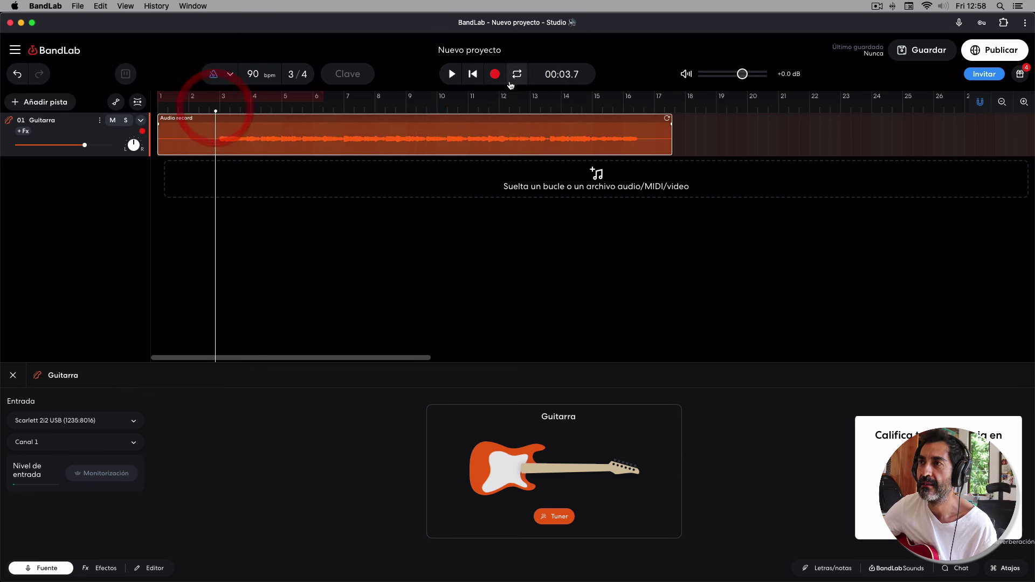
pyautogui.click(451, 74)
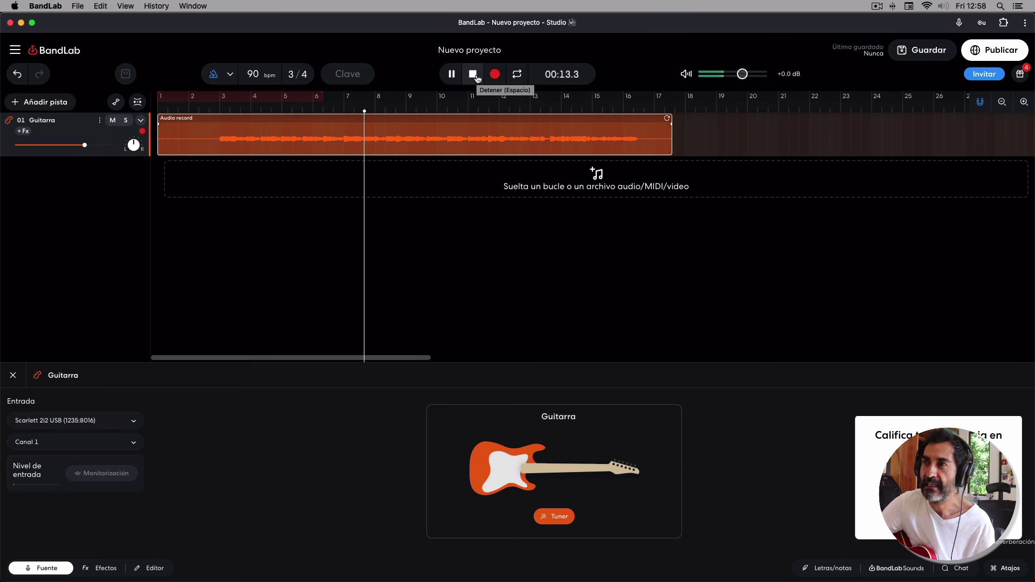
pyautogui.click(477, 79)
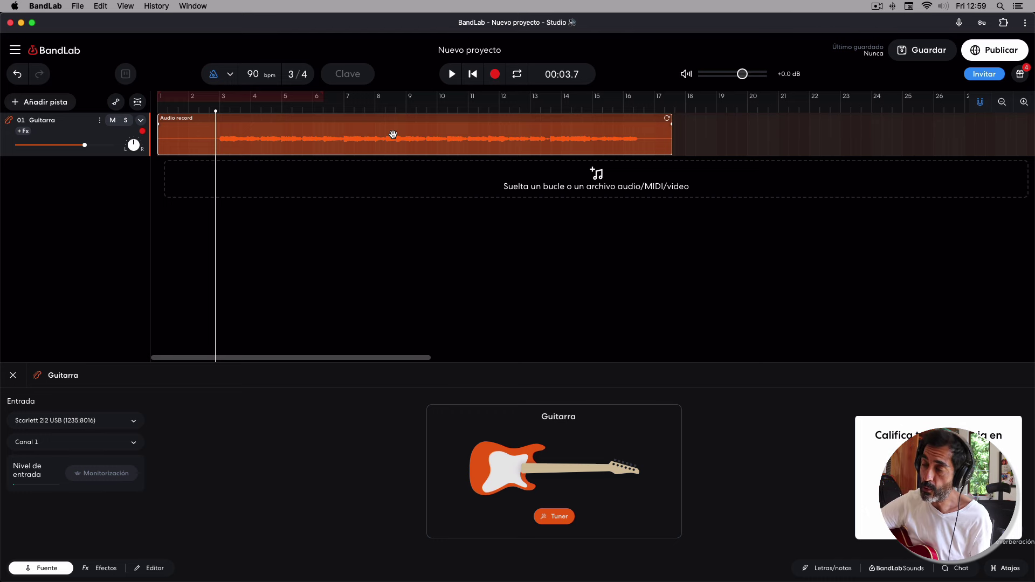
# Step: Record a second guitar take on the same track from bar 18 and play it back
pyautogui.click(690, 108)
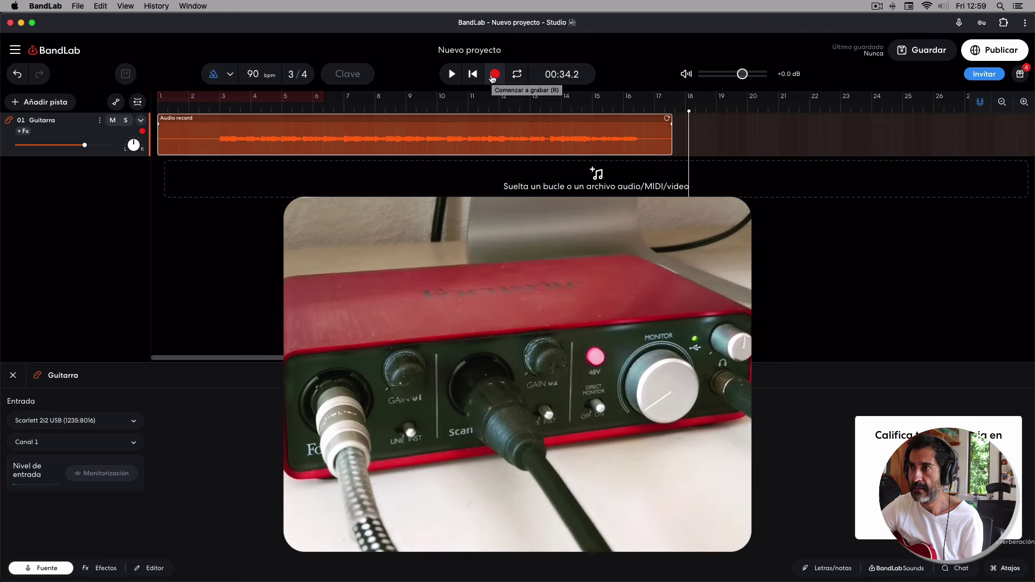
pyautogui.click(494, 76)
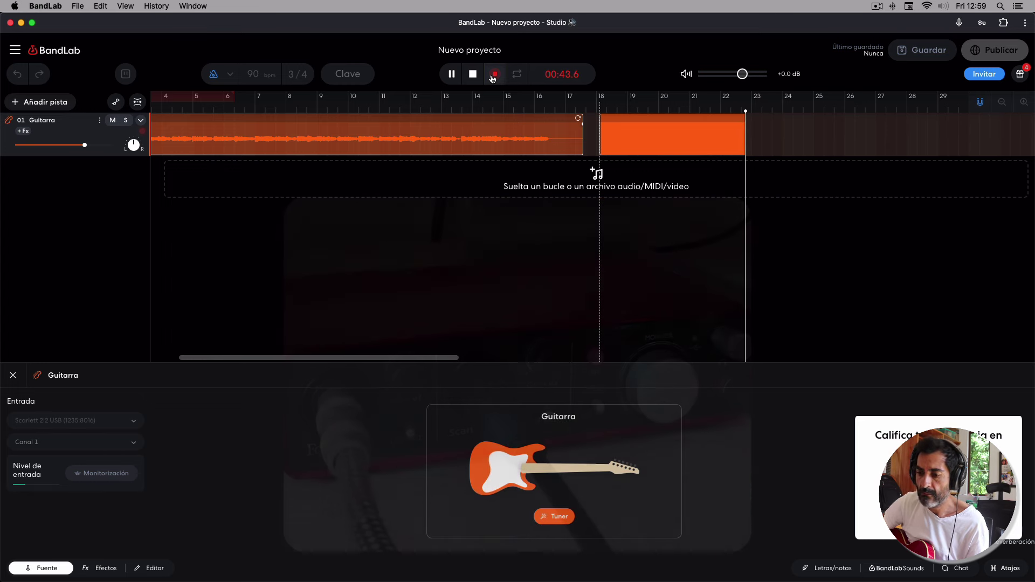
pyautogui.click(494, 74)
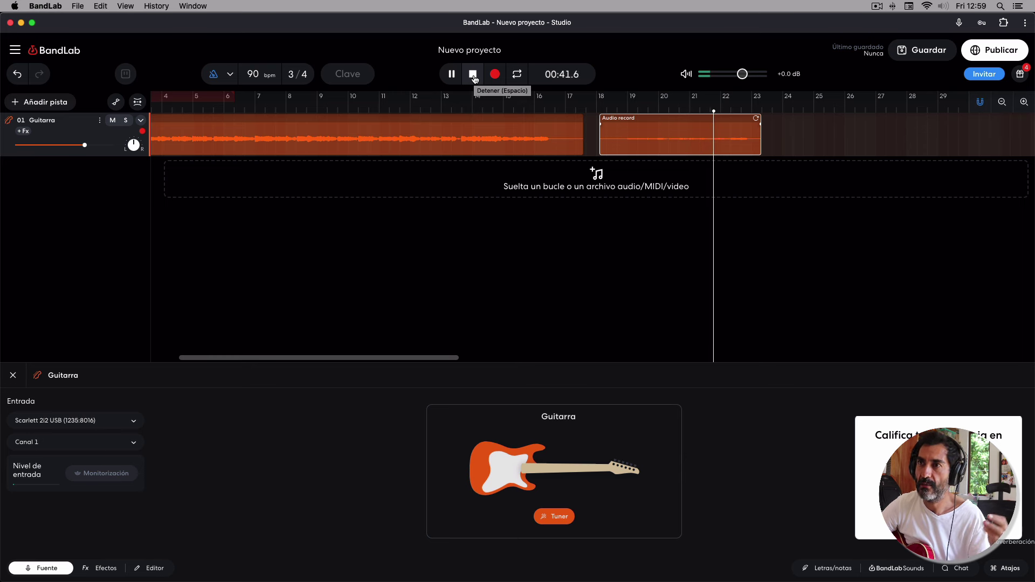
pyautogui.click(473, 74)
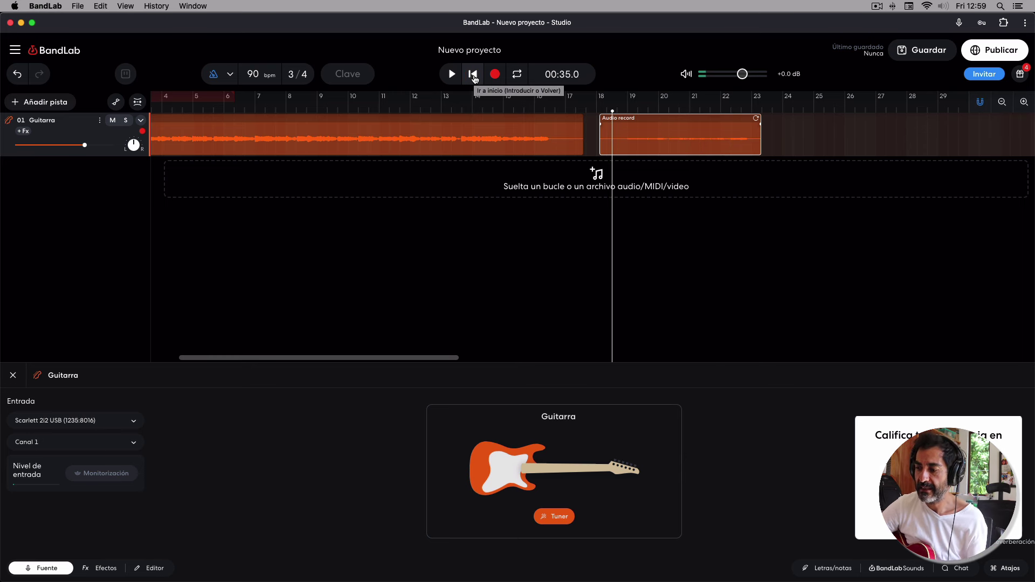
# Step: Record a third guitar take on the Guitarra track starting at bar 24
pyautogui.click(787, 111)
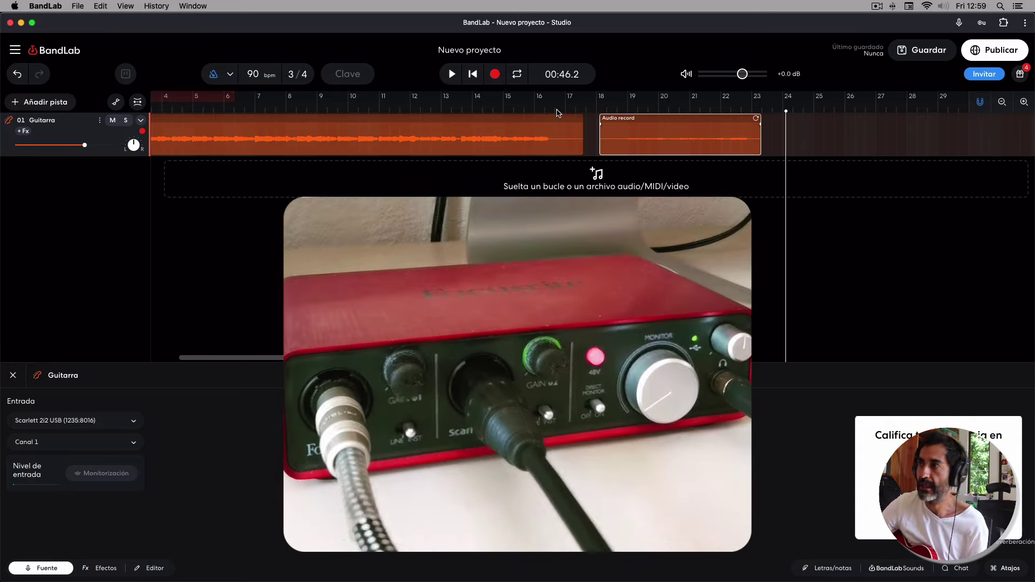
pyautogui.click(495, 75)
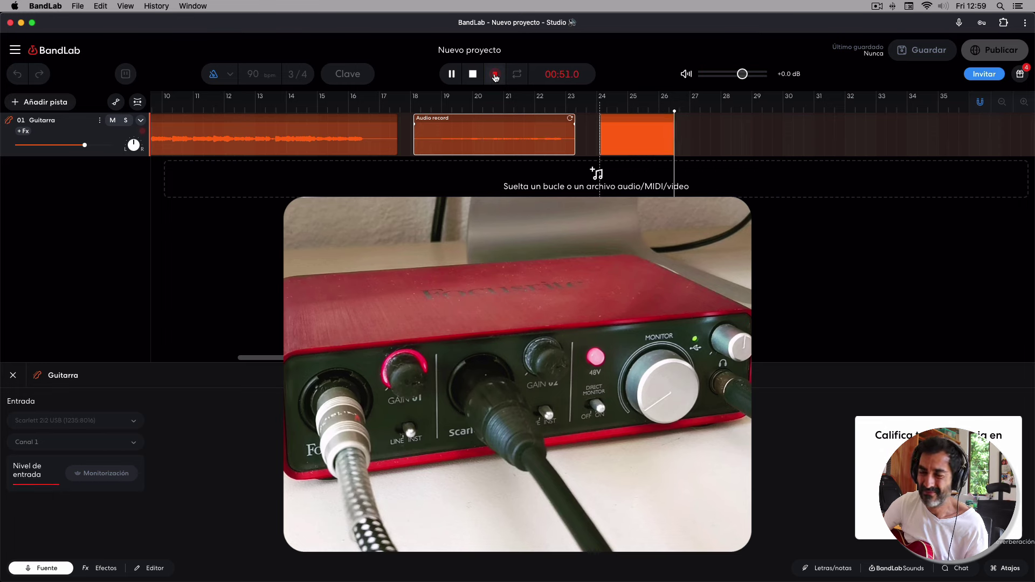
pyautogui.click(495, 75)
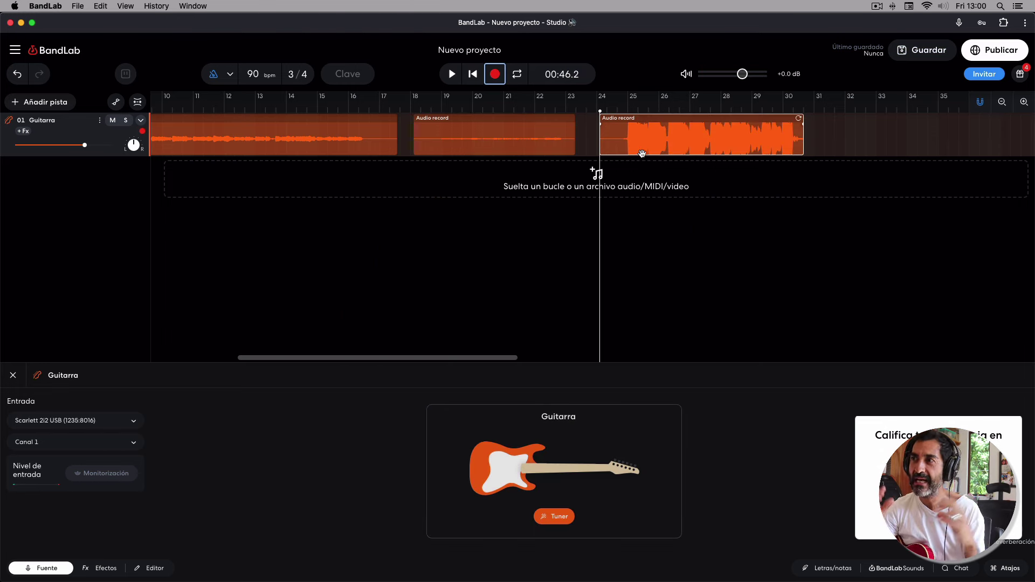
# Step: Move the playhead to bar 31 and record another guitar take on the Guitarra track
pyautogui.click(821, 111)
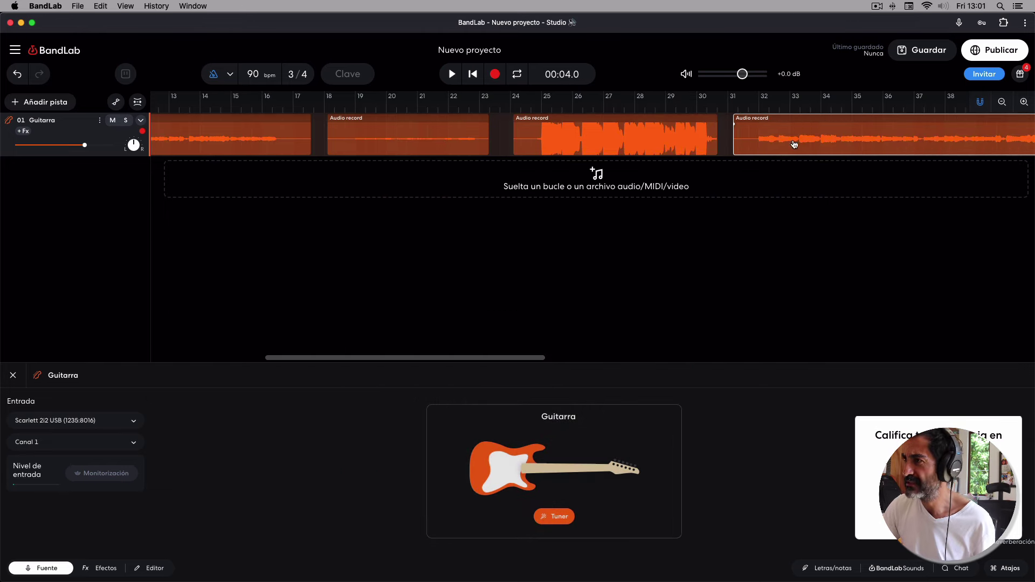
# Step: Delete the takes starting at bars 31, 24 and 18 from the Guitarra track, keeping only the first take
pyautogui.press('Delete')
pyautogui.click(696, 130)
pyautogui.press('Delete')
pyautogui.click(438, 129)
pyautogui.press('Delete')
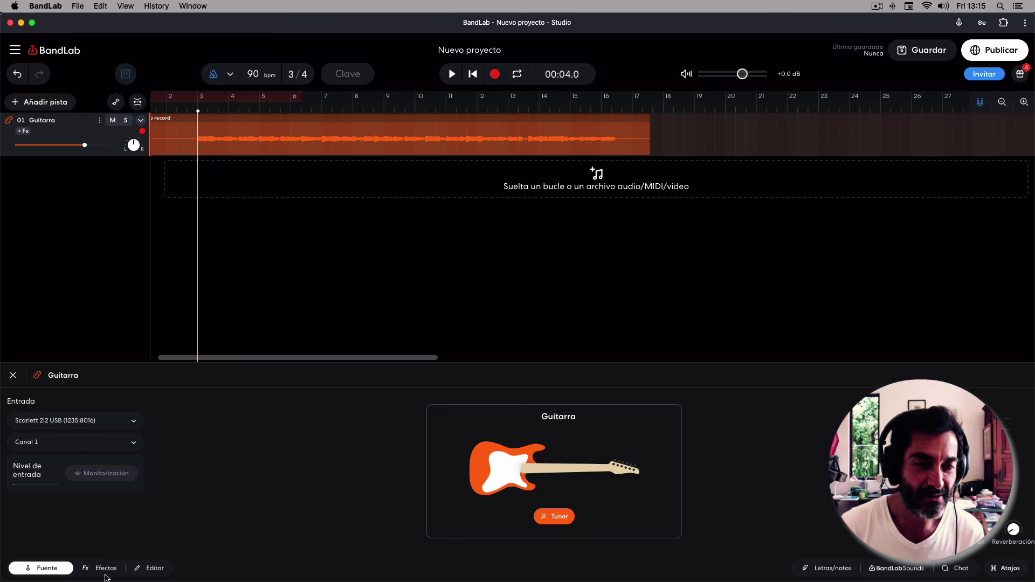
# Step: Search the effects for "blues" and add the Delta Driver pedal to the Guitarra track
pyautogui.click(105, 571)
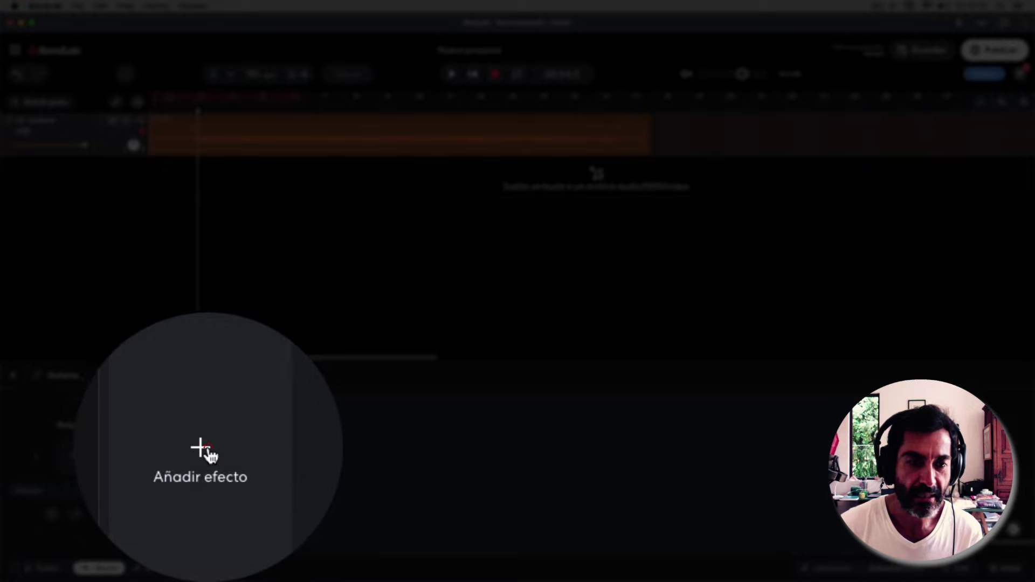
pyautogui.click(207, 471)
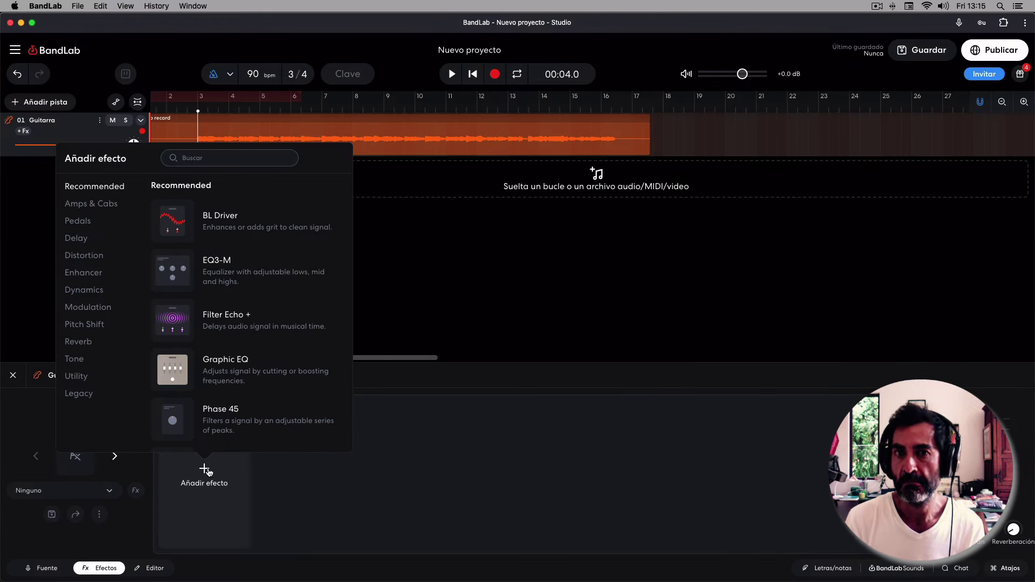
pyautogui.write('blues')
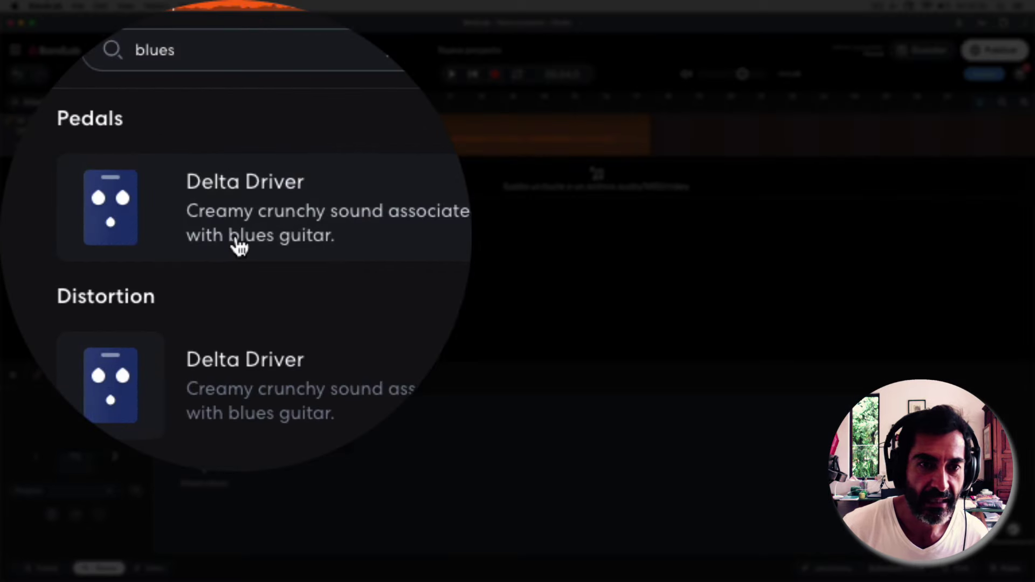
pyautogui.click(240, 248)
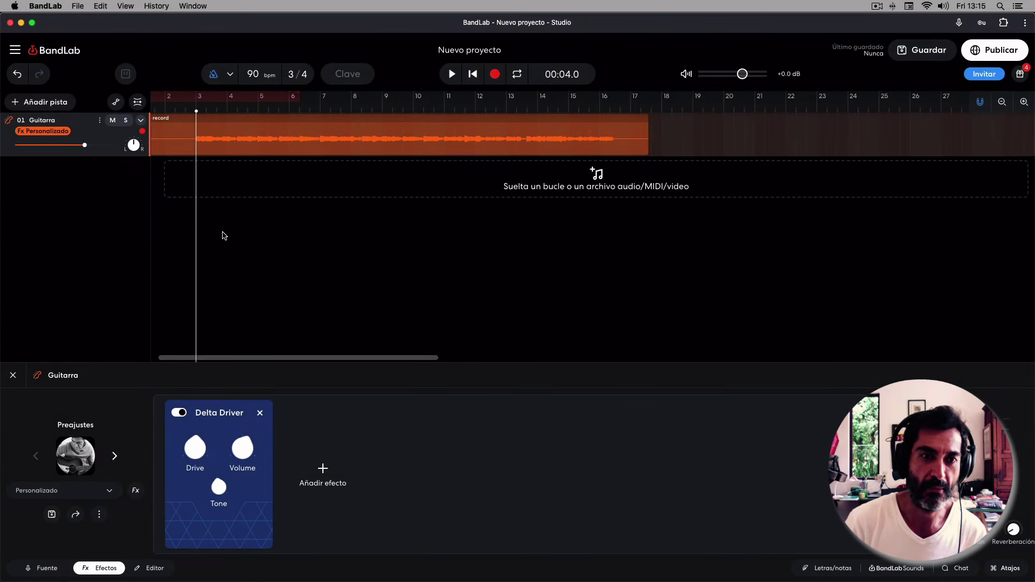
# Step: Play the take with the metronome switched off, bypassing and re-enabling Delta Driver to compare the sound
pyautogui.click(452, 75)
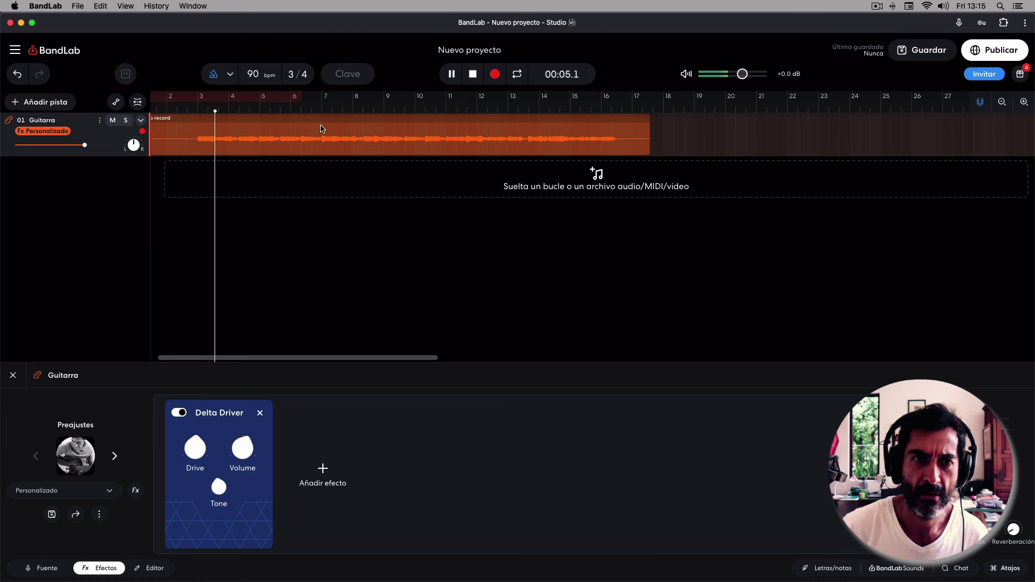
pyautogui.click(213, 73)
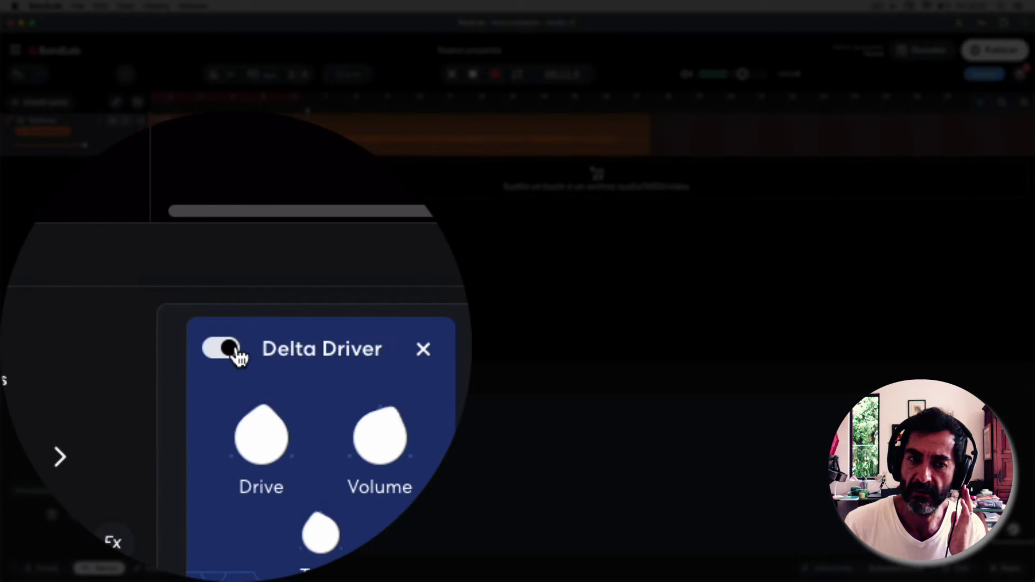
pyautogui.click(236, 350)
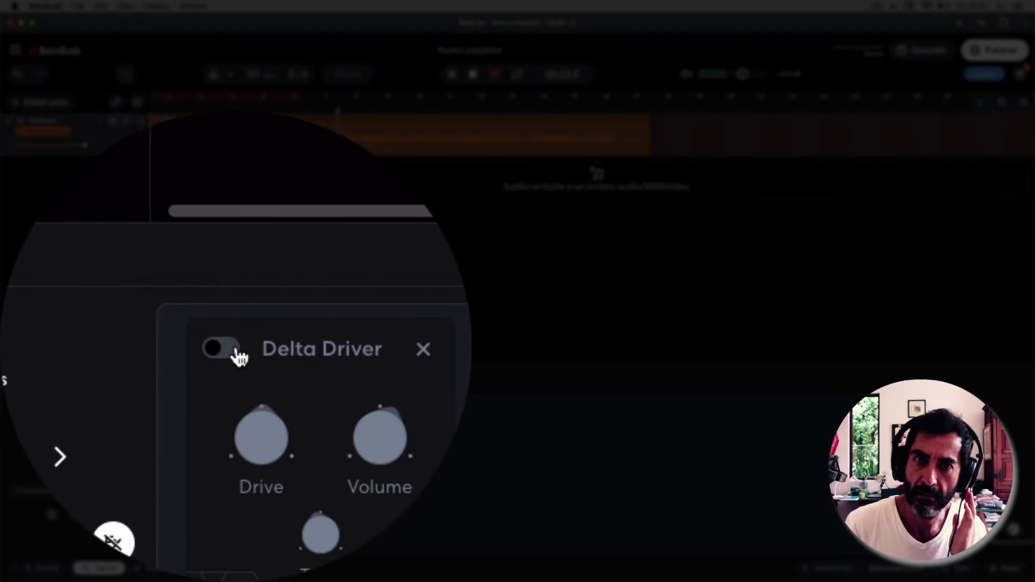
pyautogui.click(236, 351)
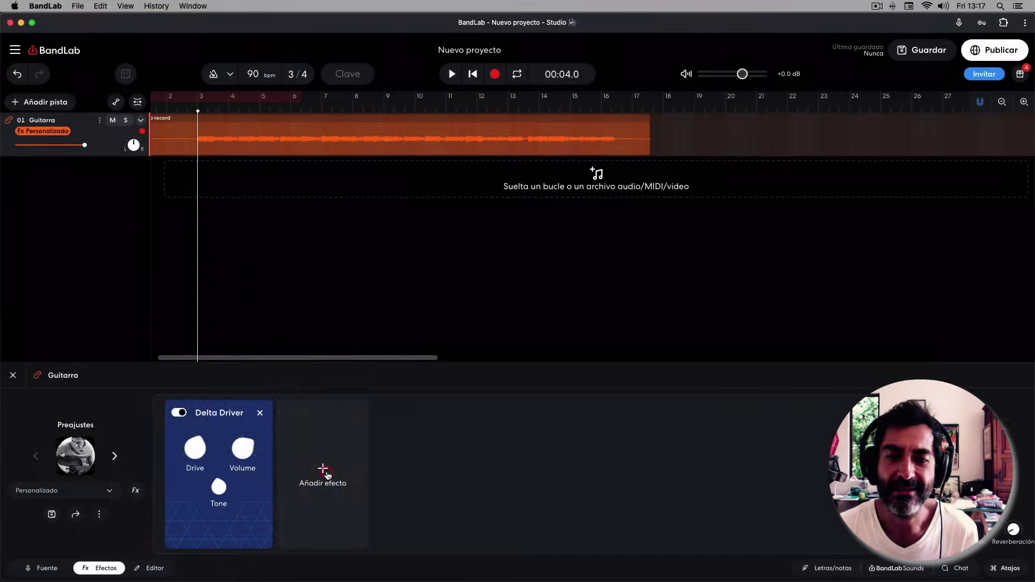
# Step: Browse the Delay and Reverb categories of the effect list, and close it without adding an effect
pyautogui.click(323, 470)
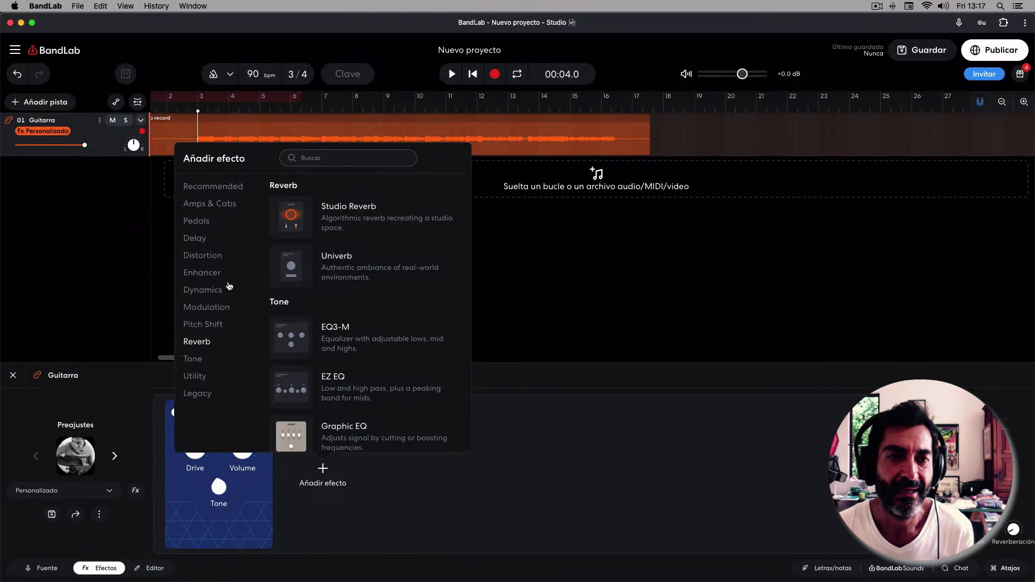
pyautogui.click(205, 240)
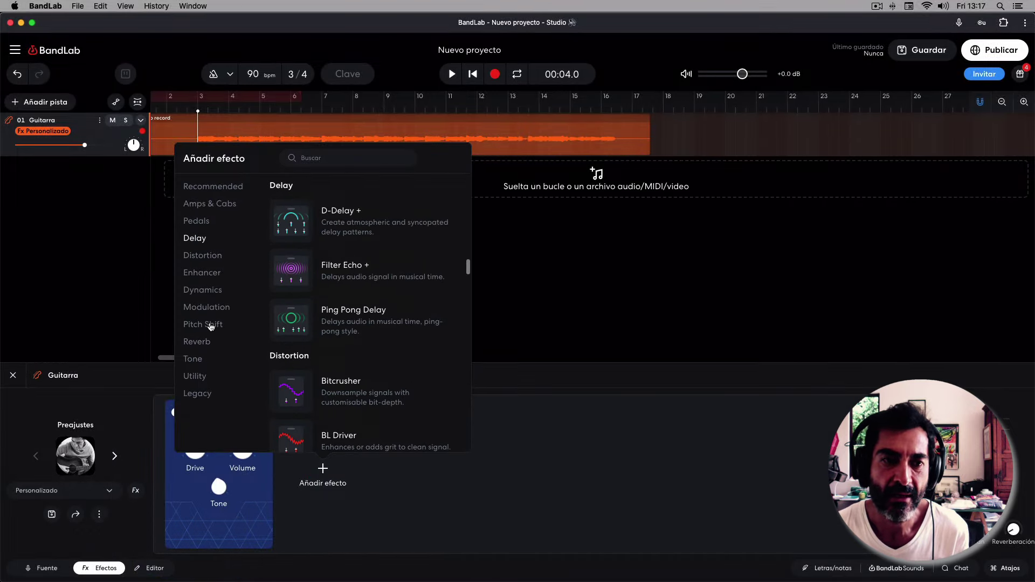
pyautogui.click(214, 340)
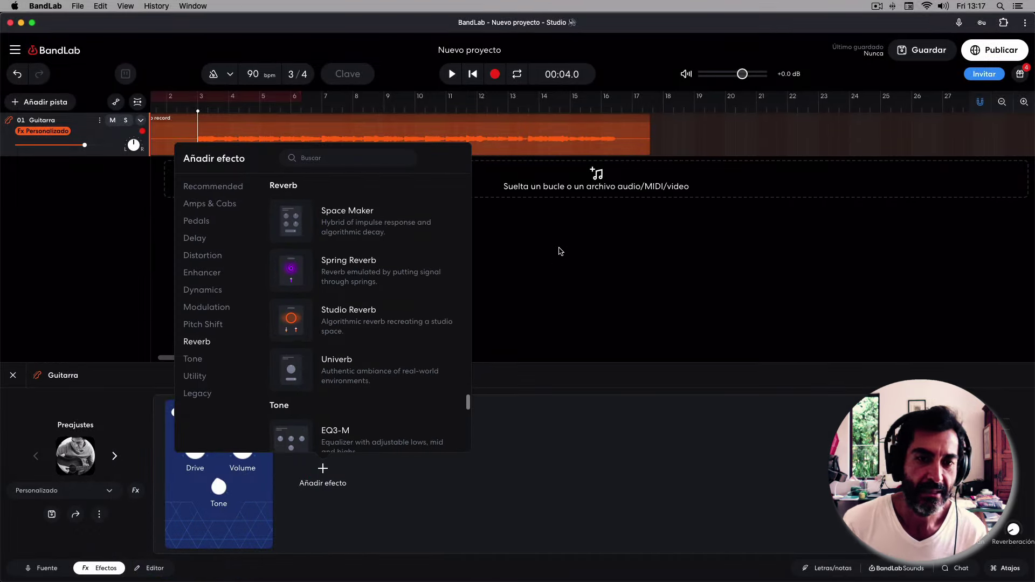
pyautogui.click(571, 268)
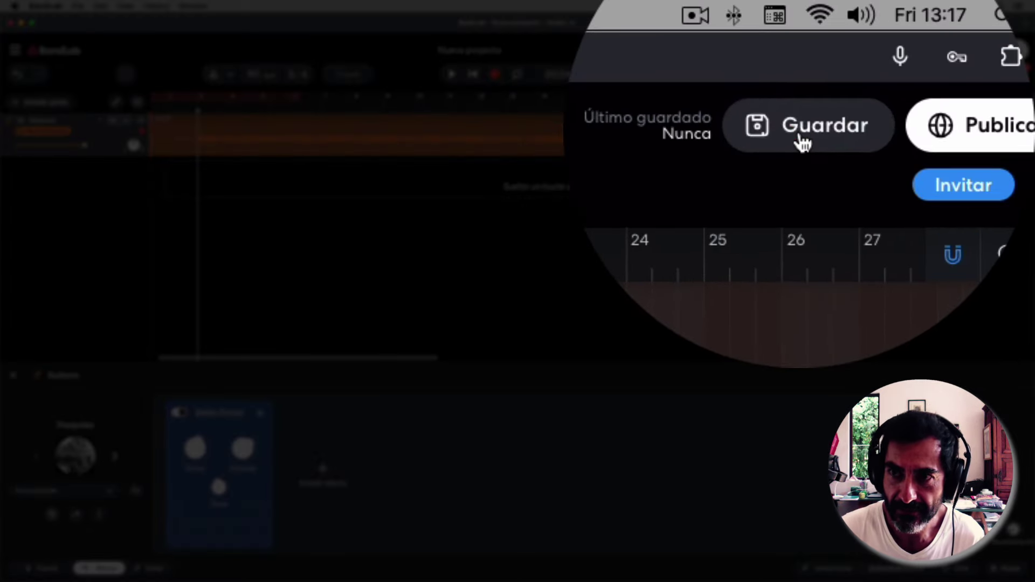
# Step: Save the project and open its publishing options, including the advanced settings
pyautogui.click(919, 53)
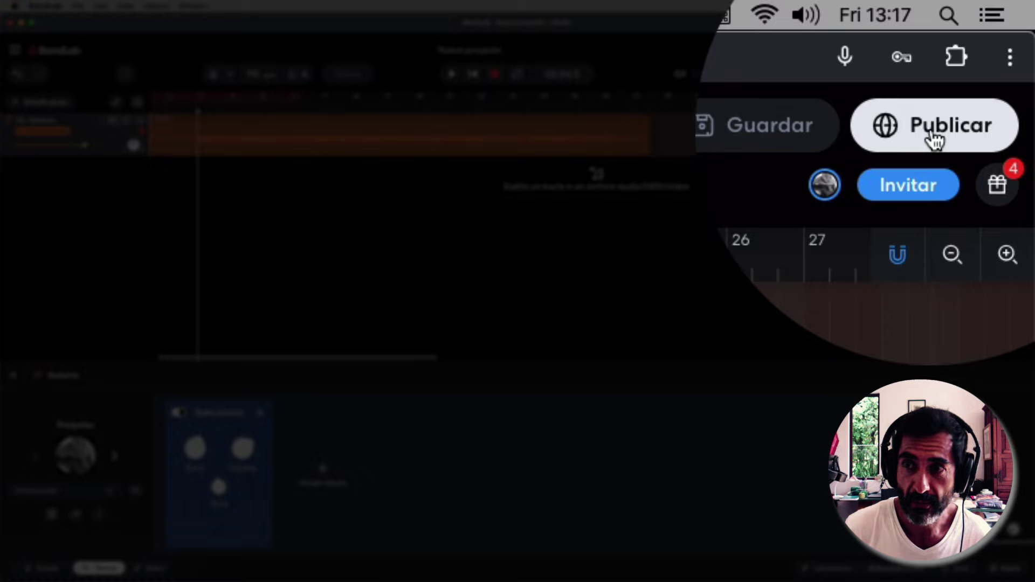
pyautogui.click(935, 139)
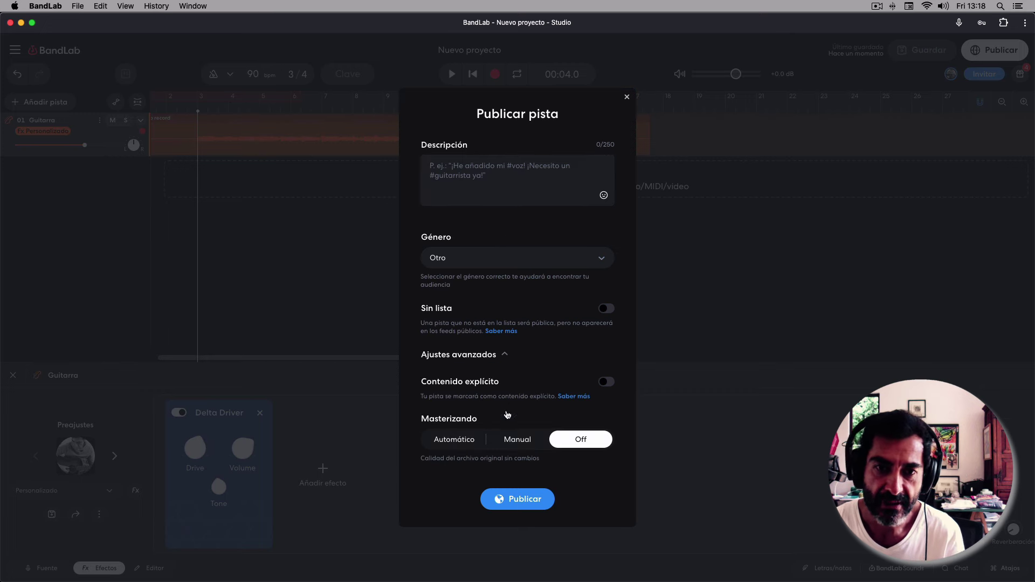
pyautogui.click(499, 357)
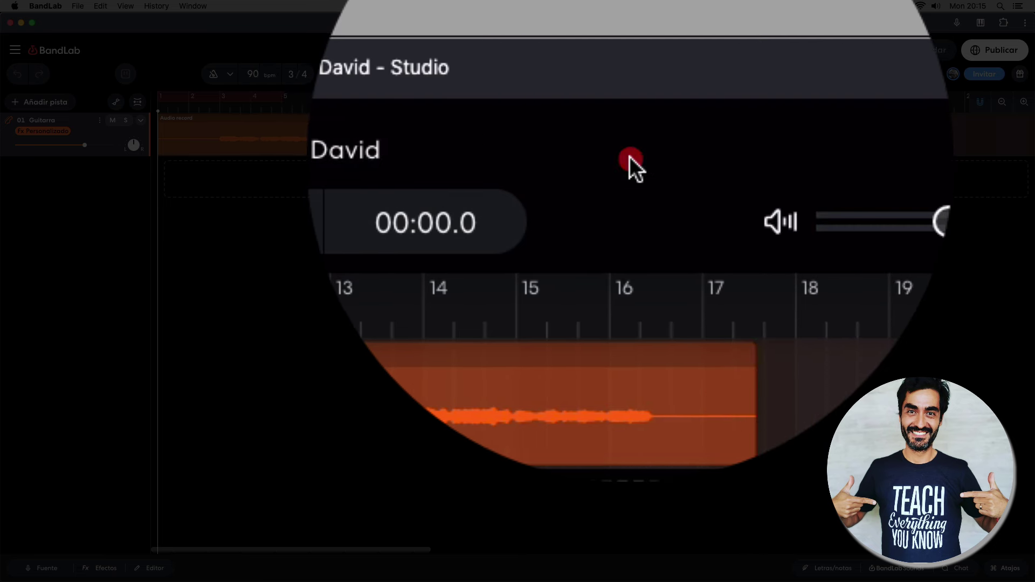
# Step: Rename the project to "Mi canción"
pyautogui.click(612, 54)
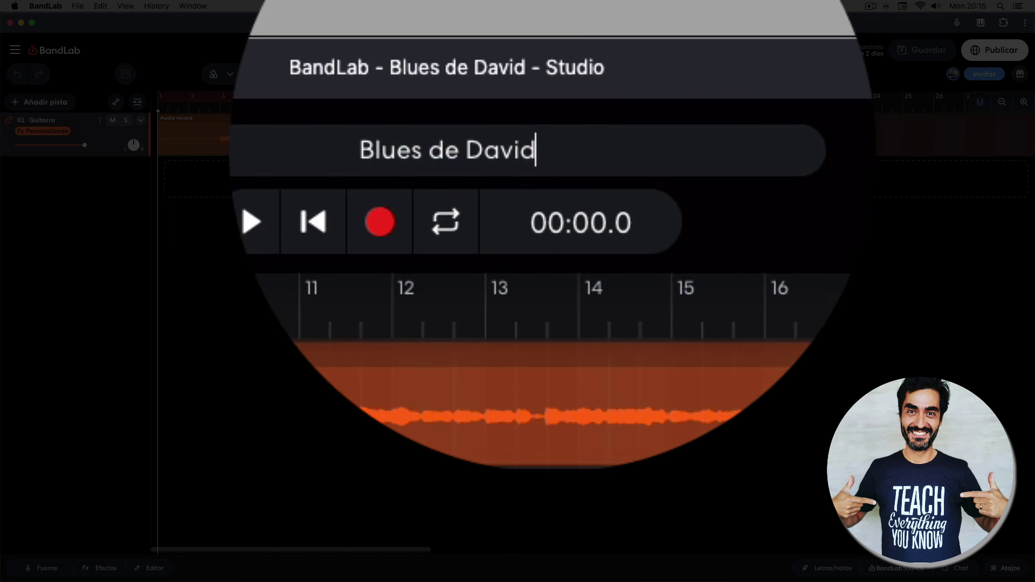
pyautogui.press('super+a')
pyautogui.write('Bl')
pyautogui.press('BackSpace')
pyautogui.press('BackSpace')
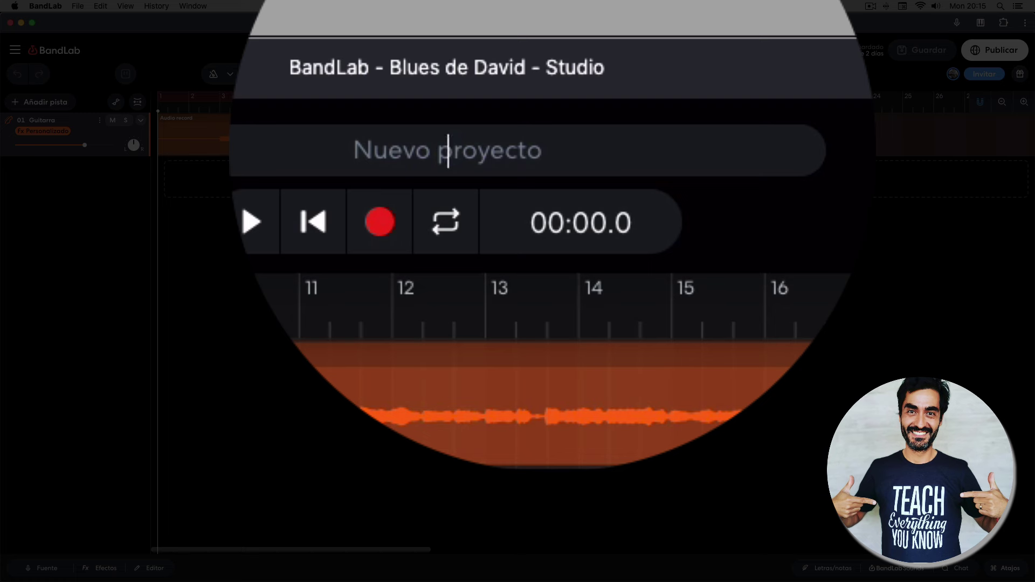
pyautogui.write('Mi canci')
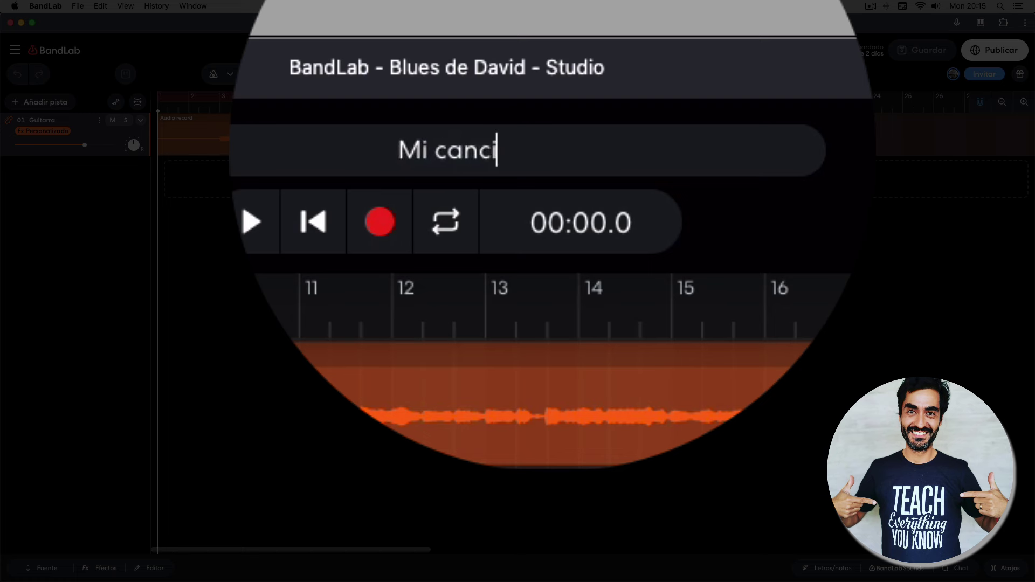
pyautogui.write('ón')
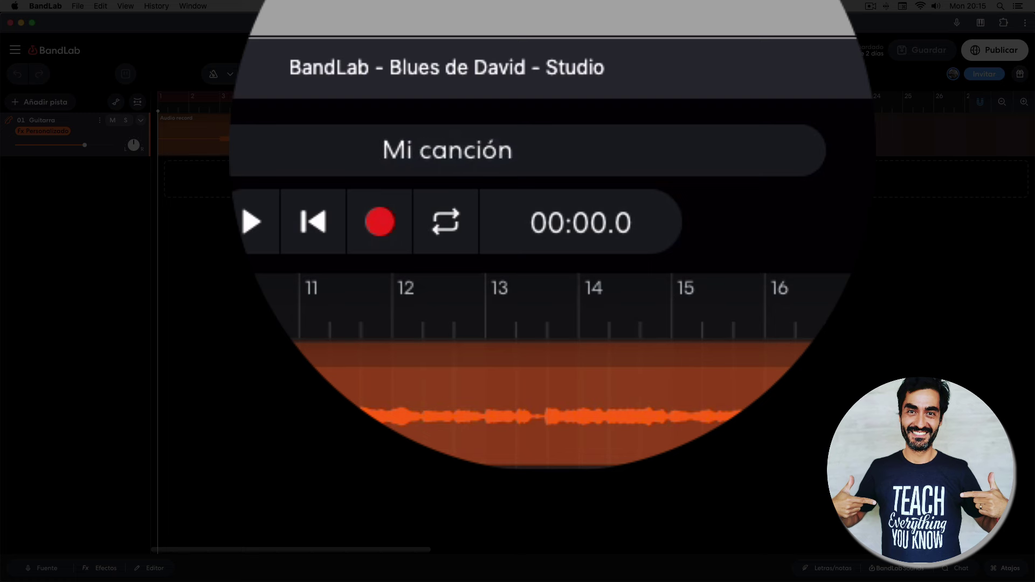